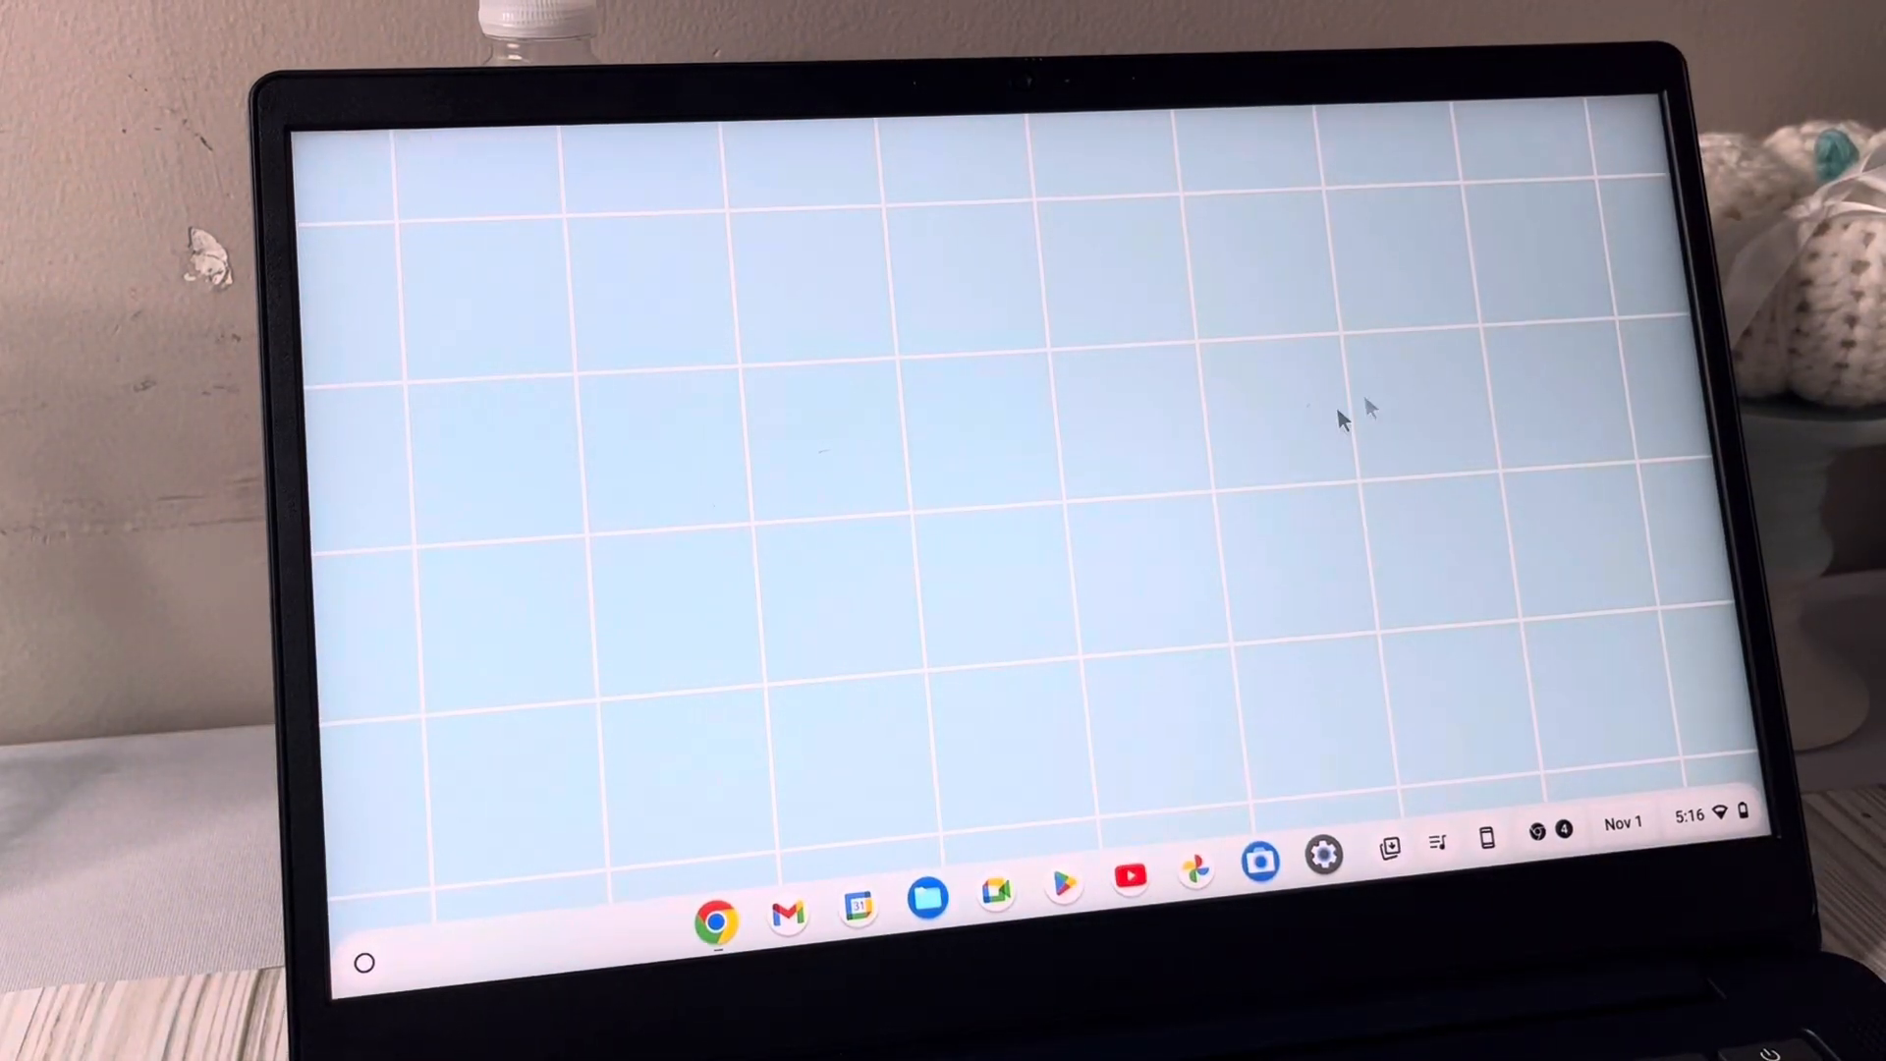
Return to the Canva 'Thanks for Shopping' label design and dismiss the downloads notice
click(714, 923)
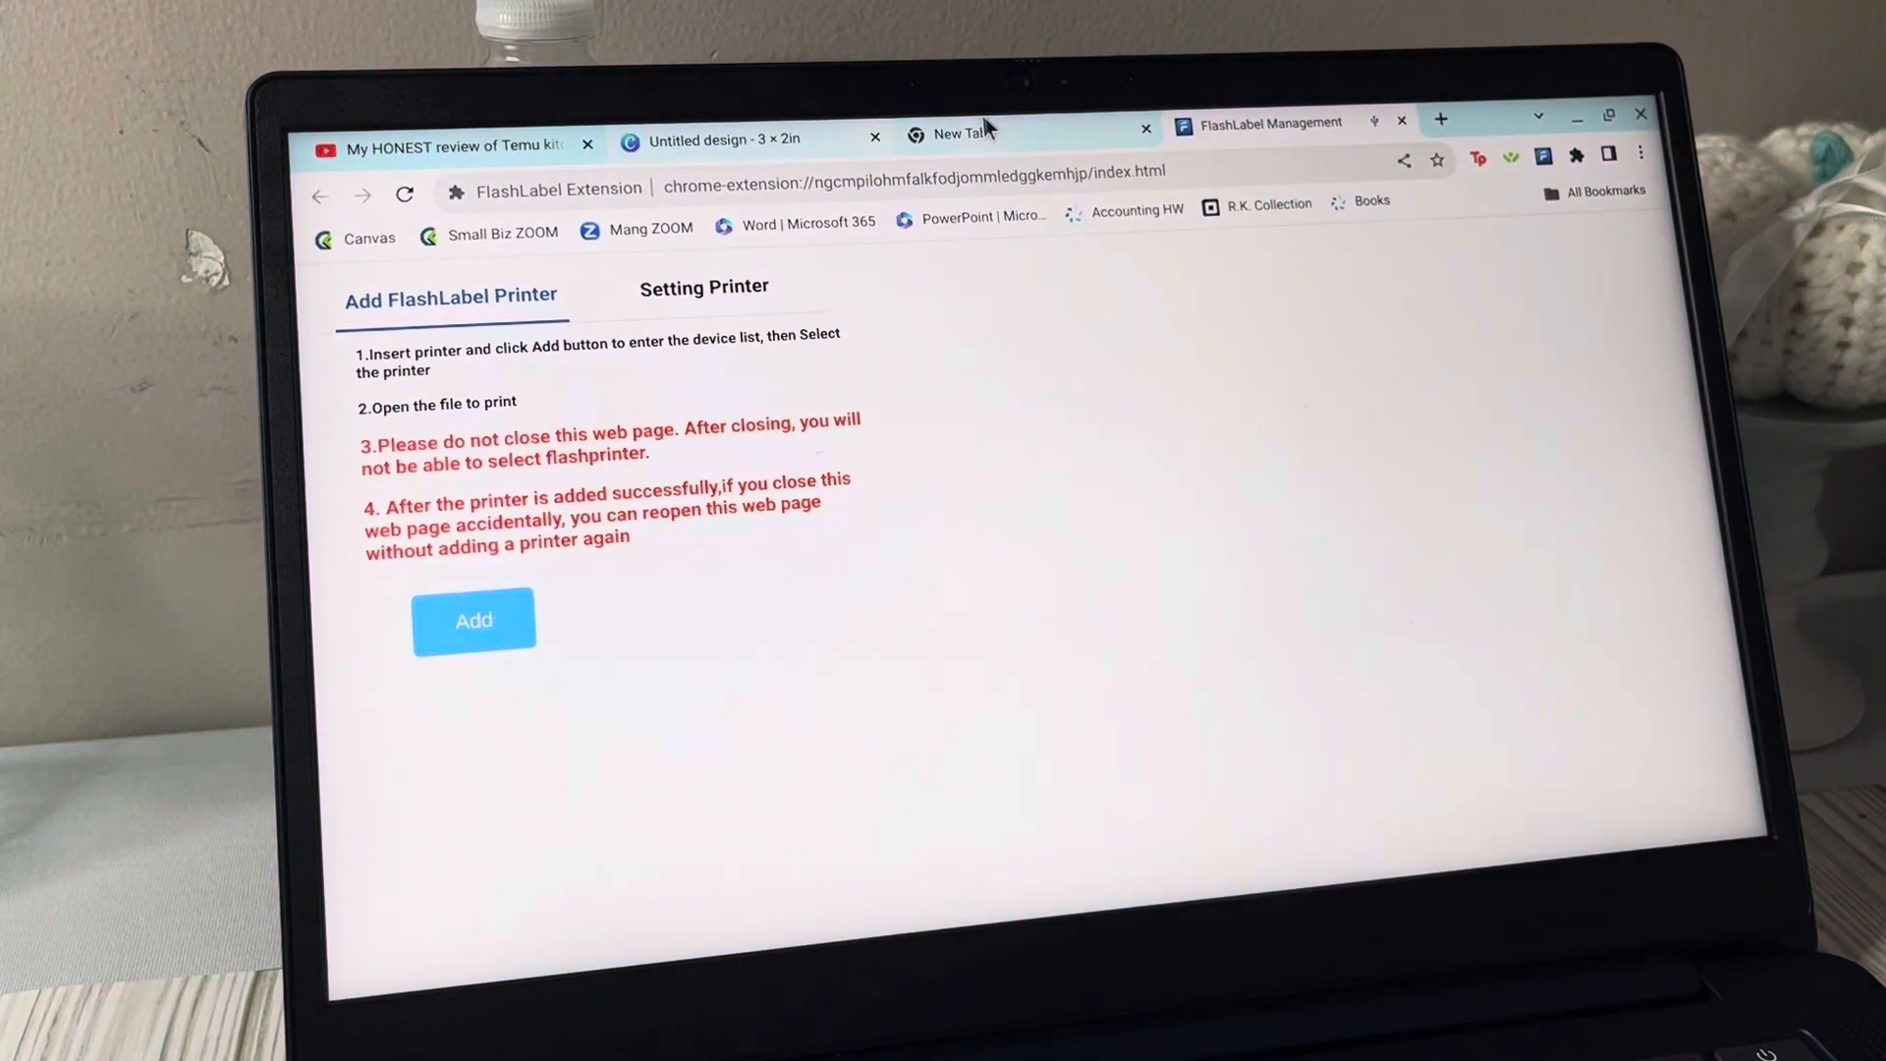
click(828, 118)
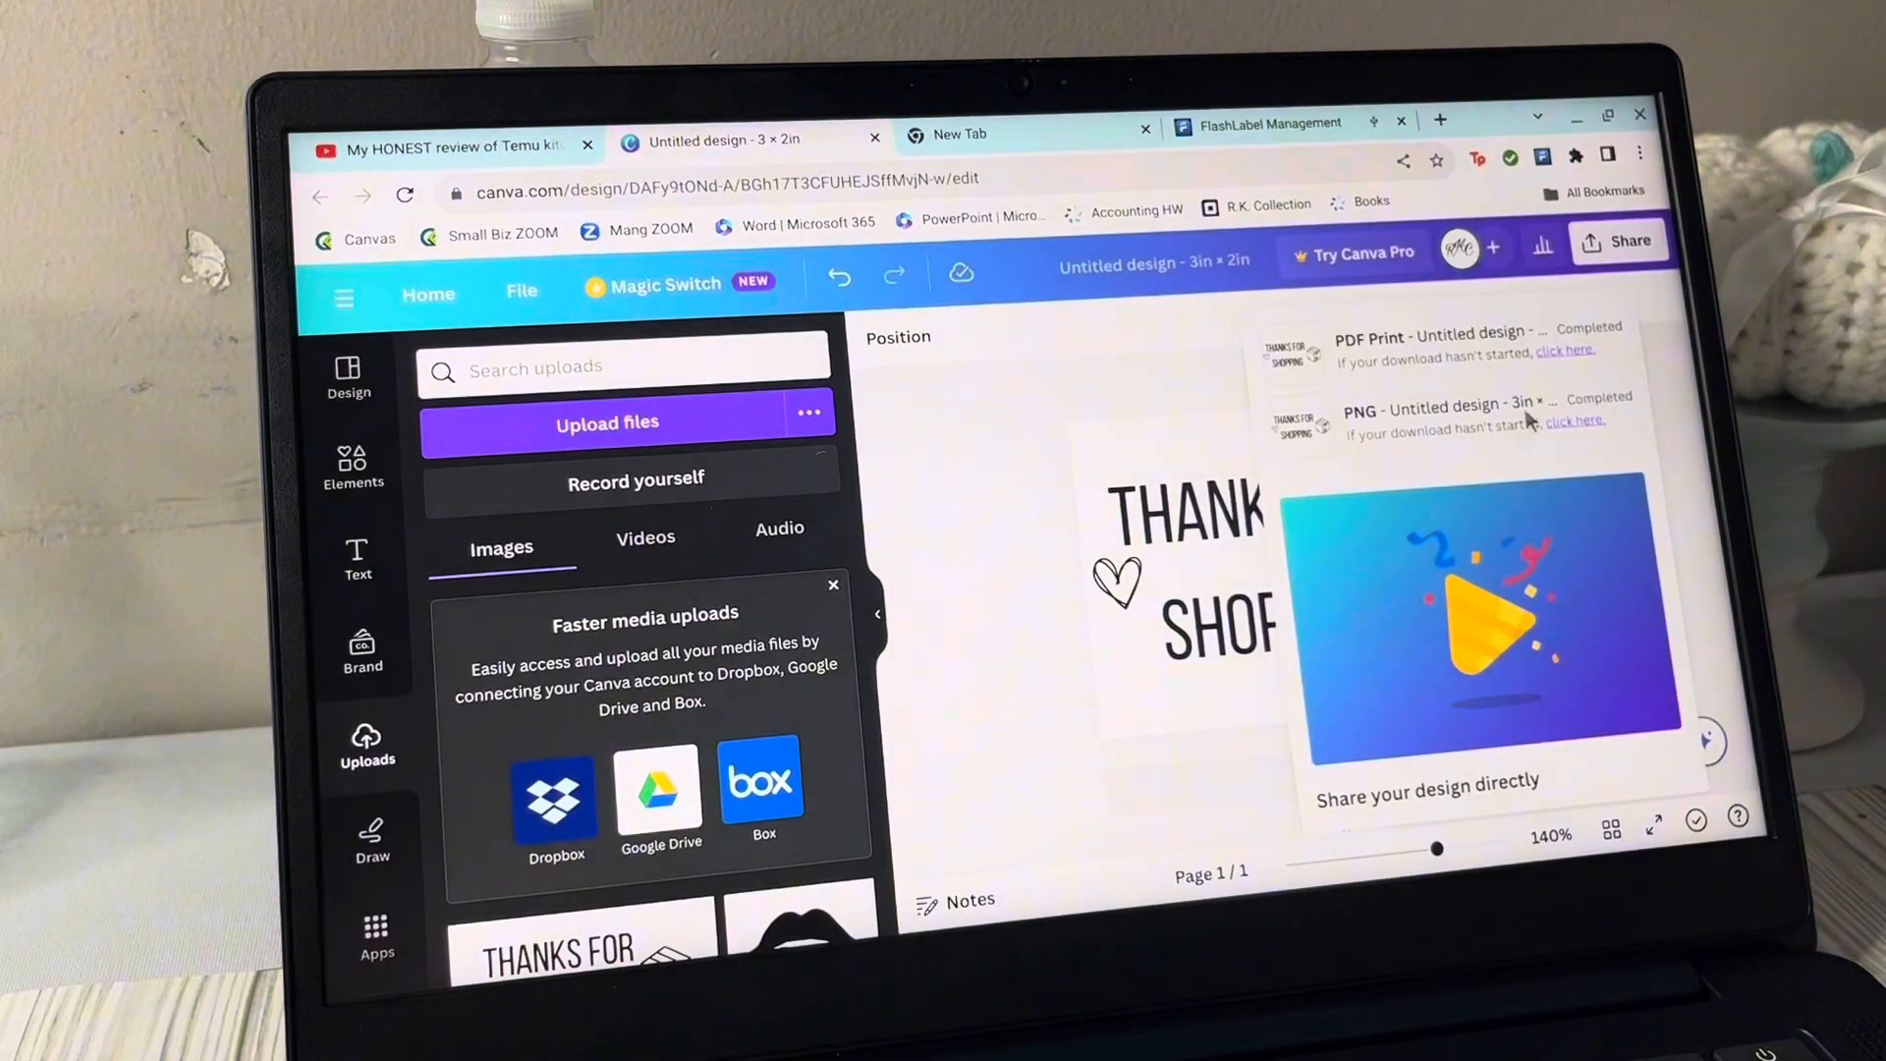
click(1693, 389)
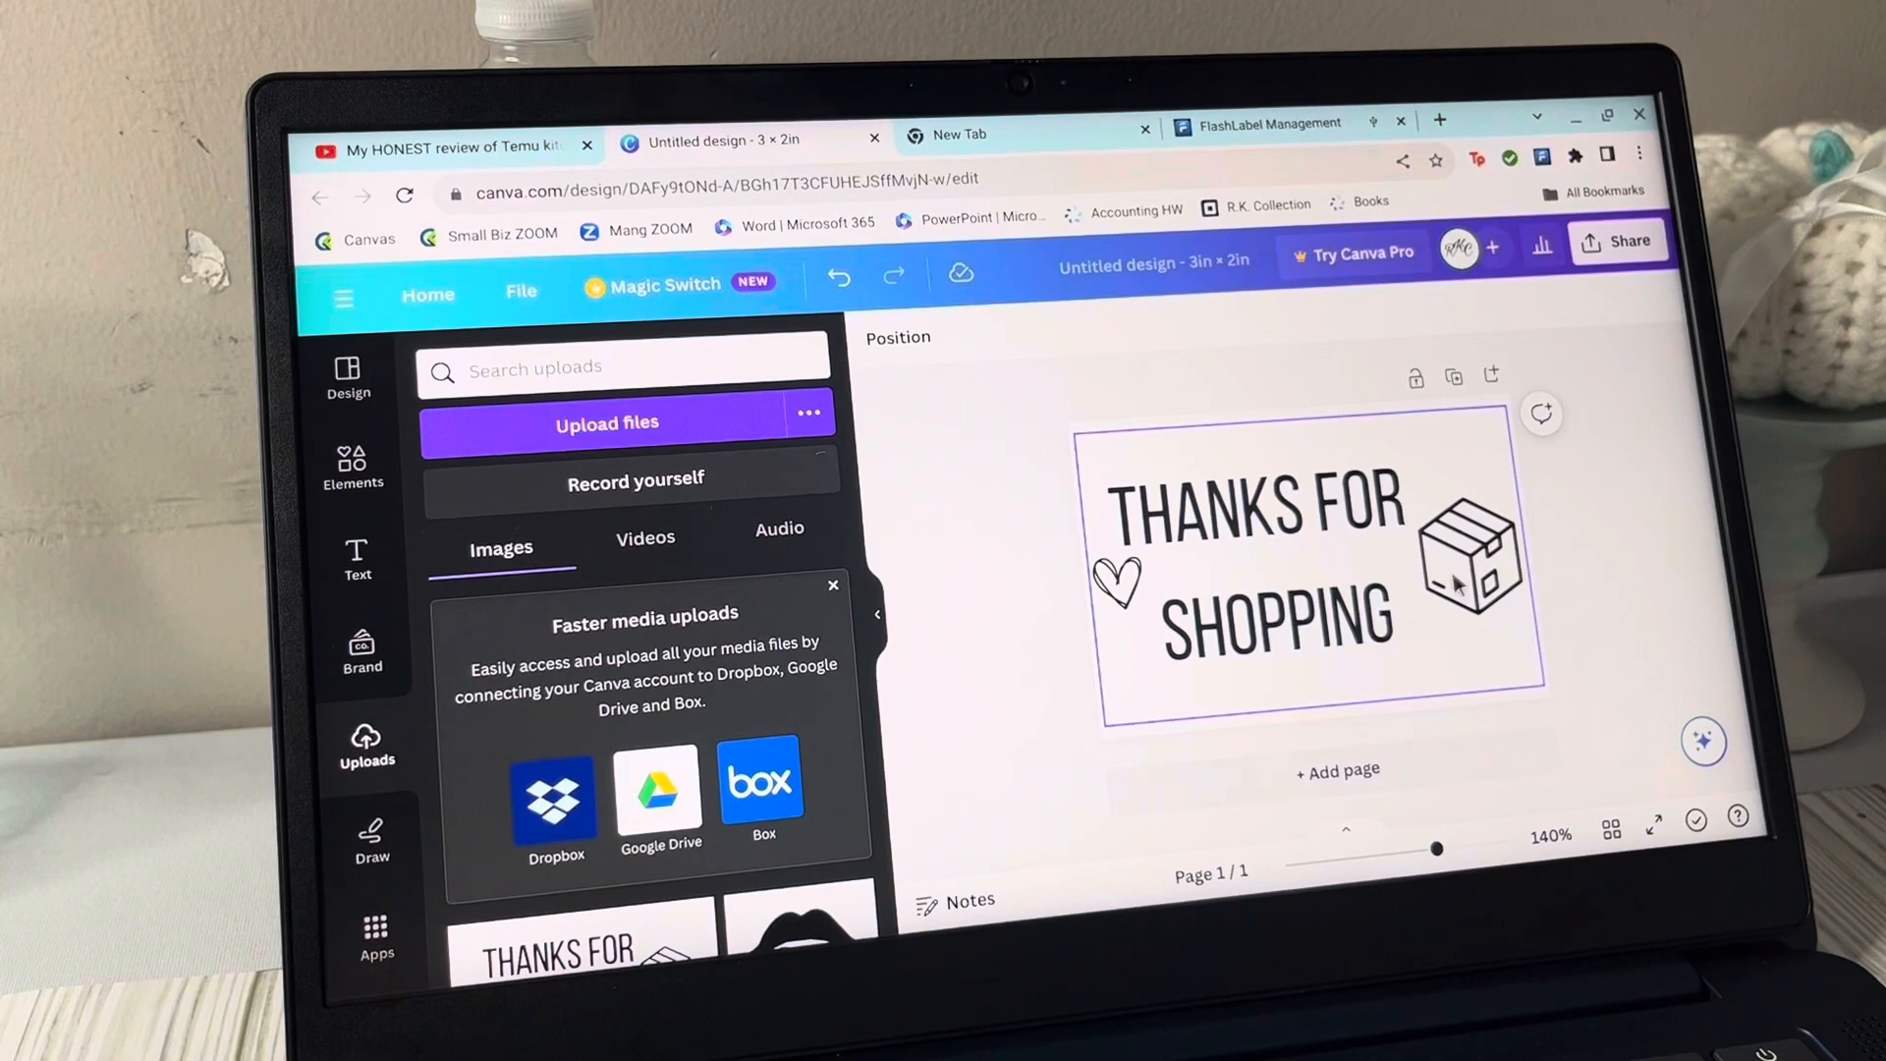
Confirm via Share > Download that the label exports as PDF Print, then move to the new tab
click(1629, 250)
scroll(1581, 535, down, 2)
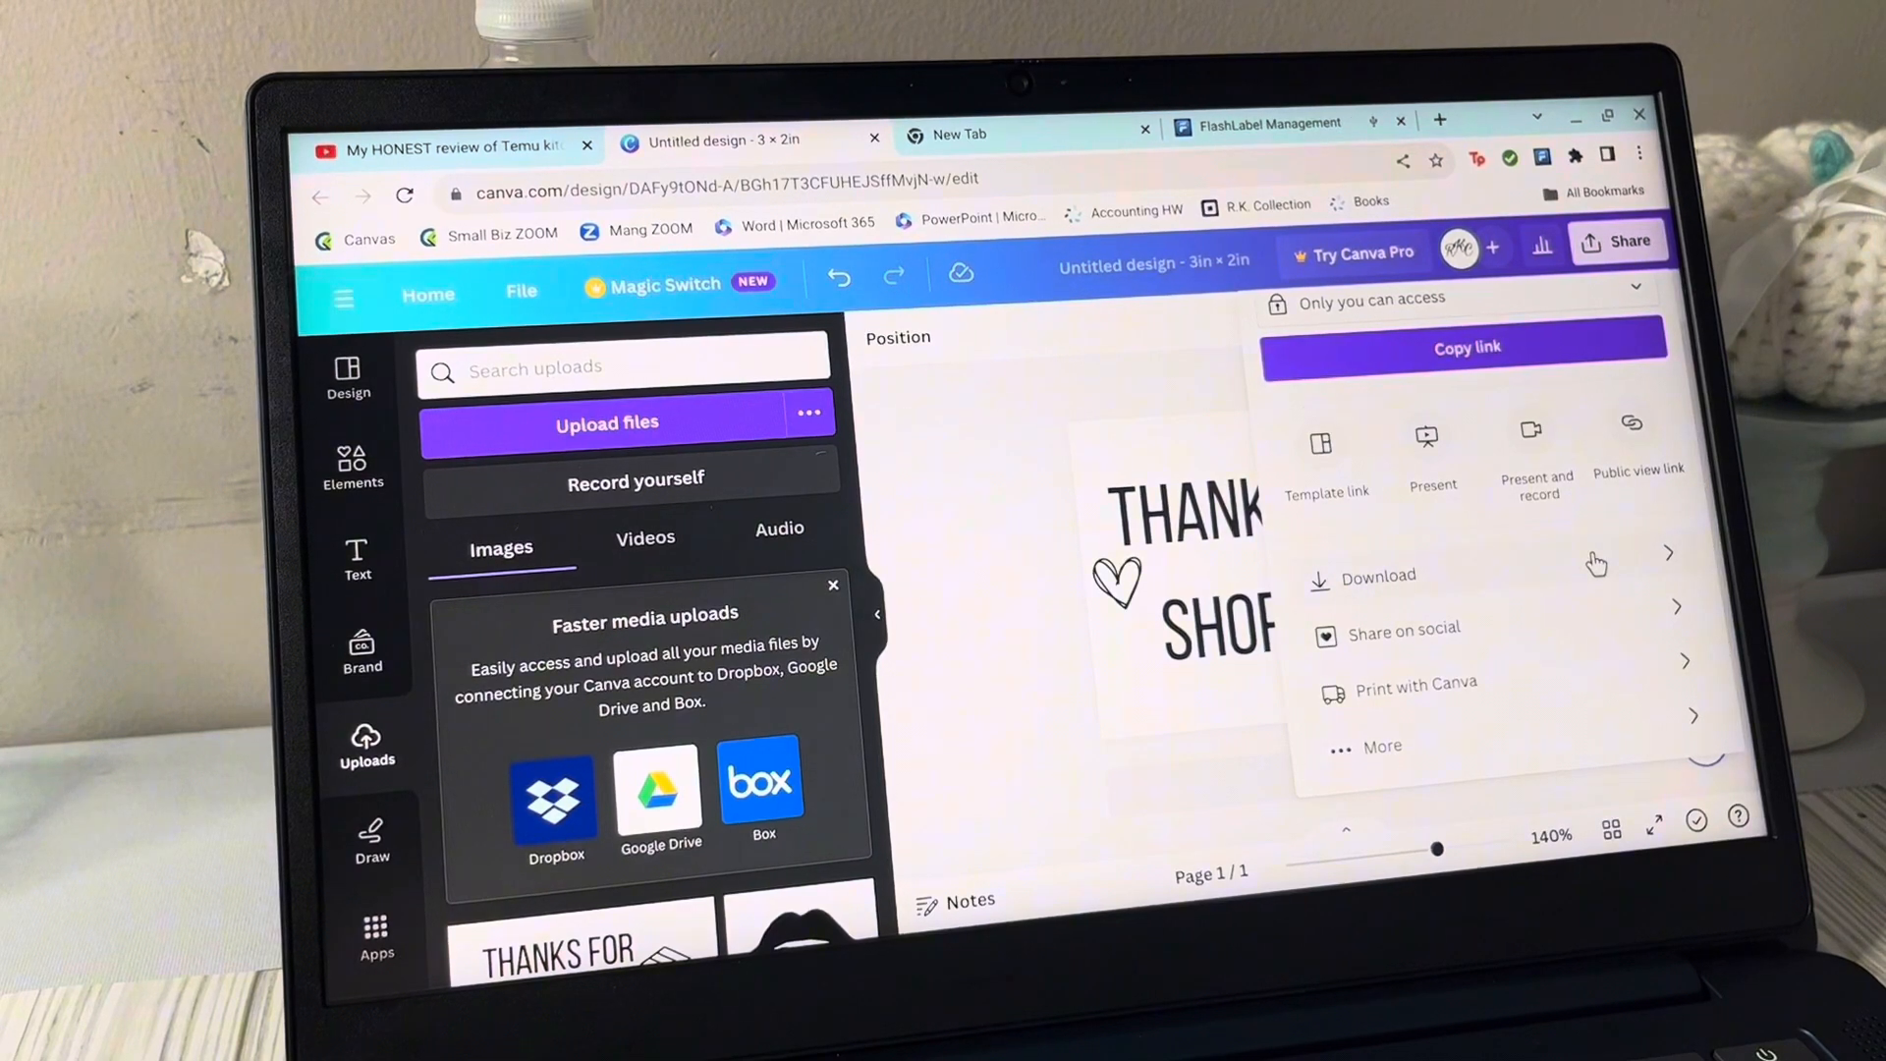
click(1598, 565)
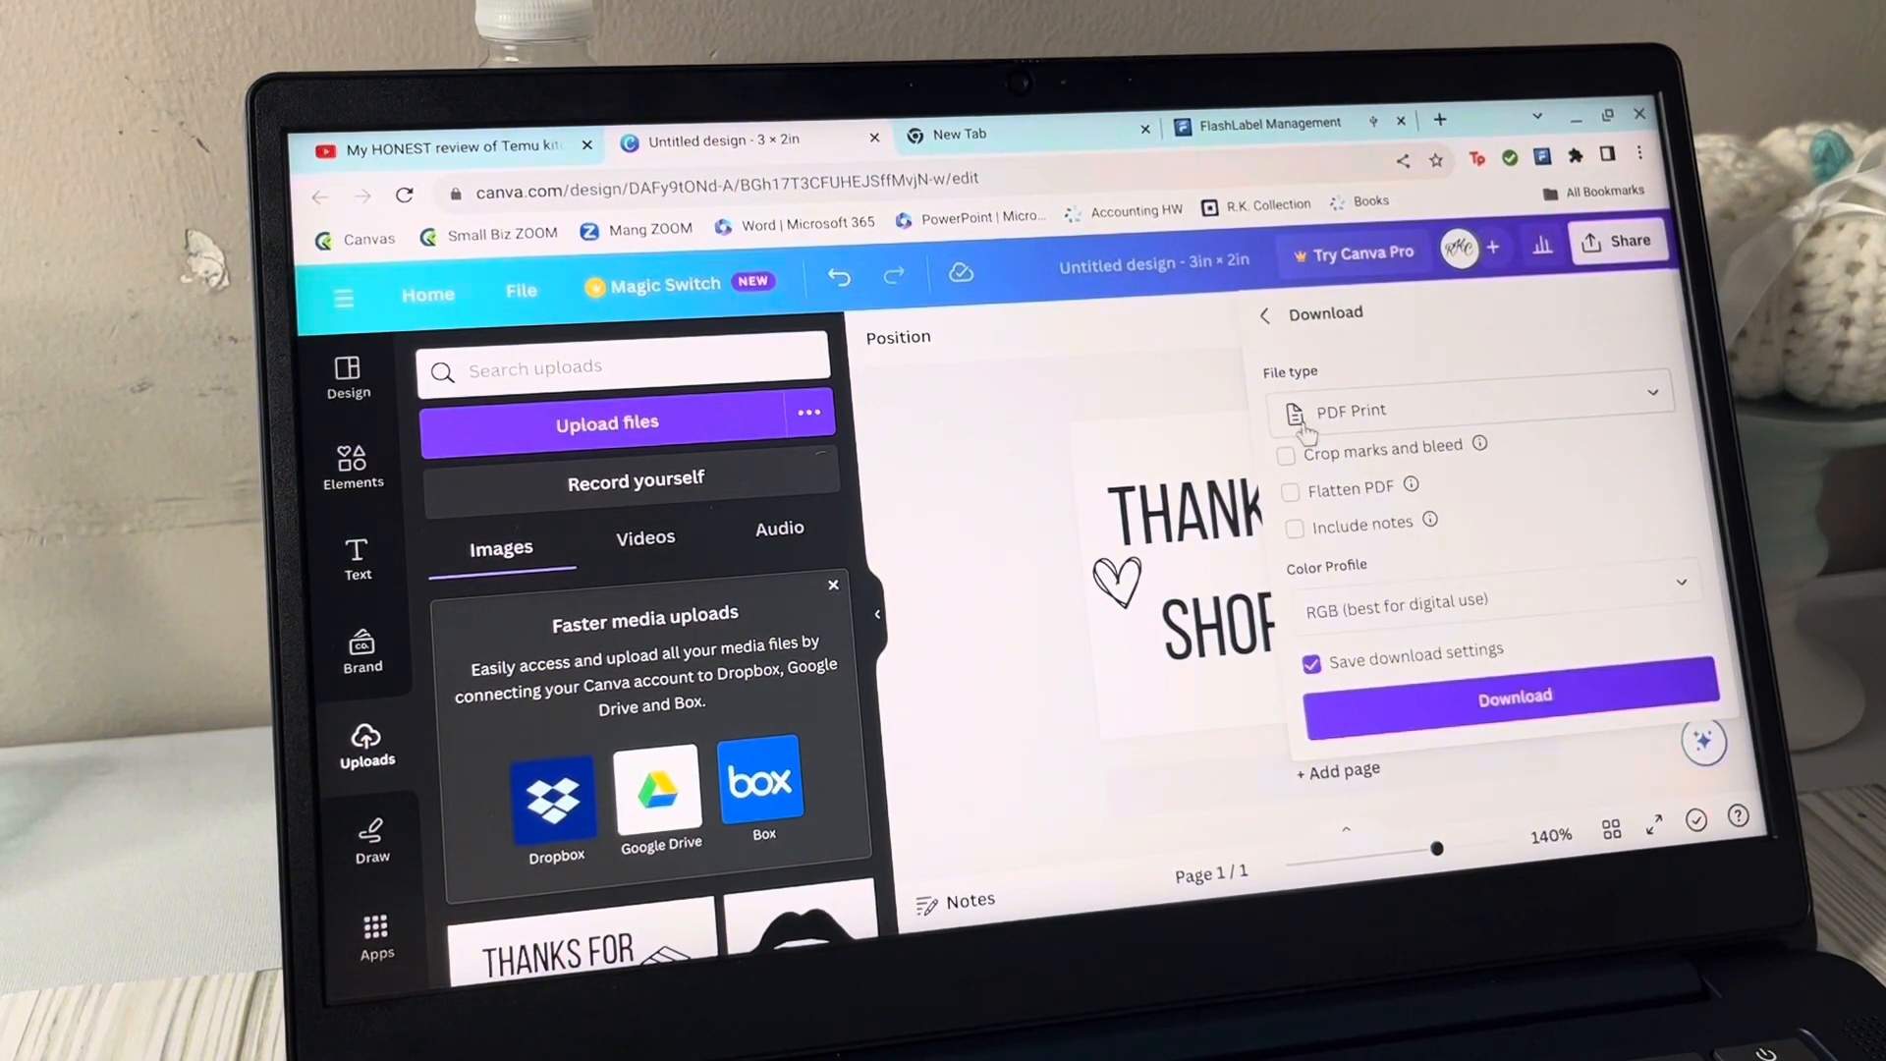
click(997, 476)
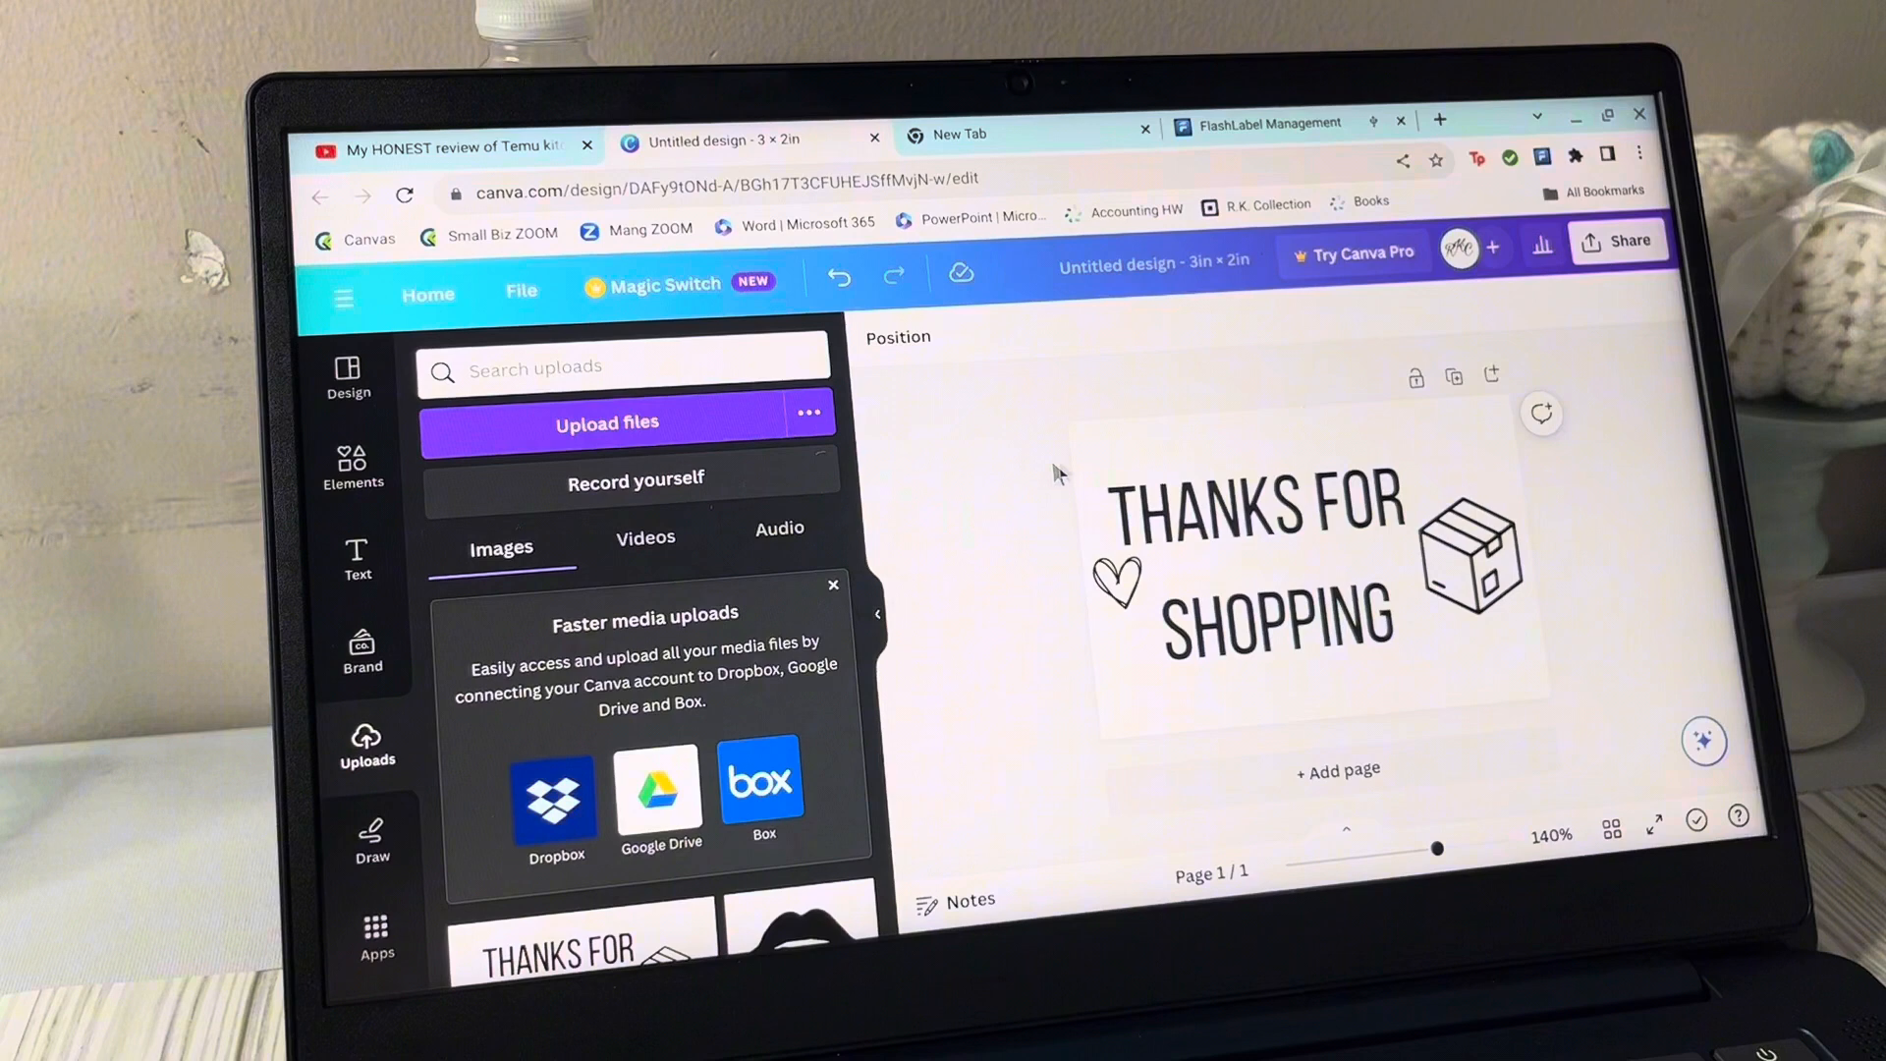
click(1090, 133)
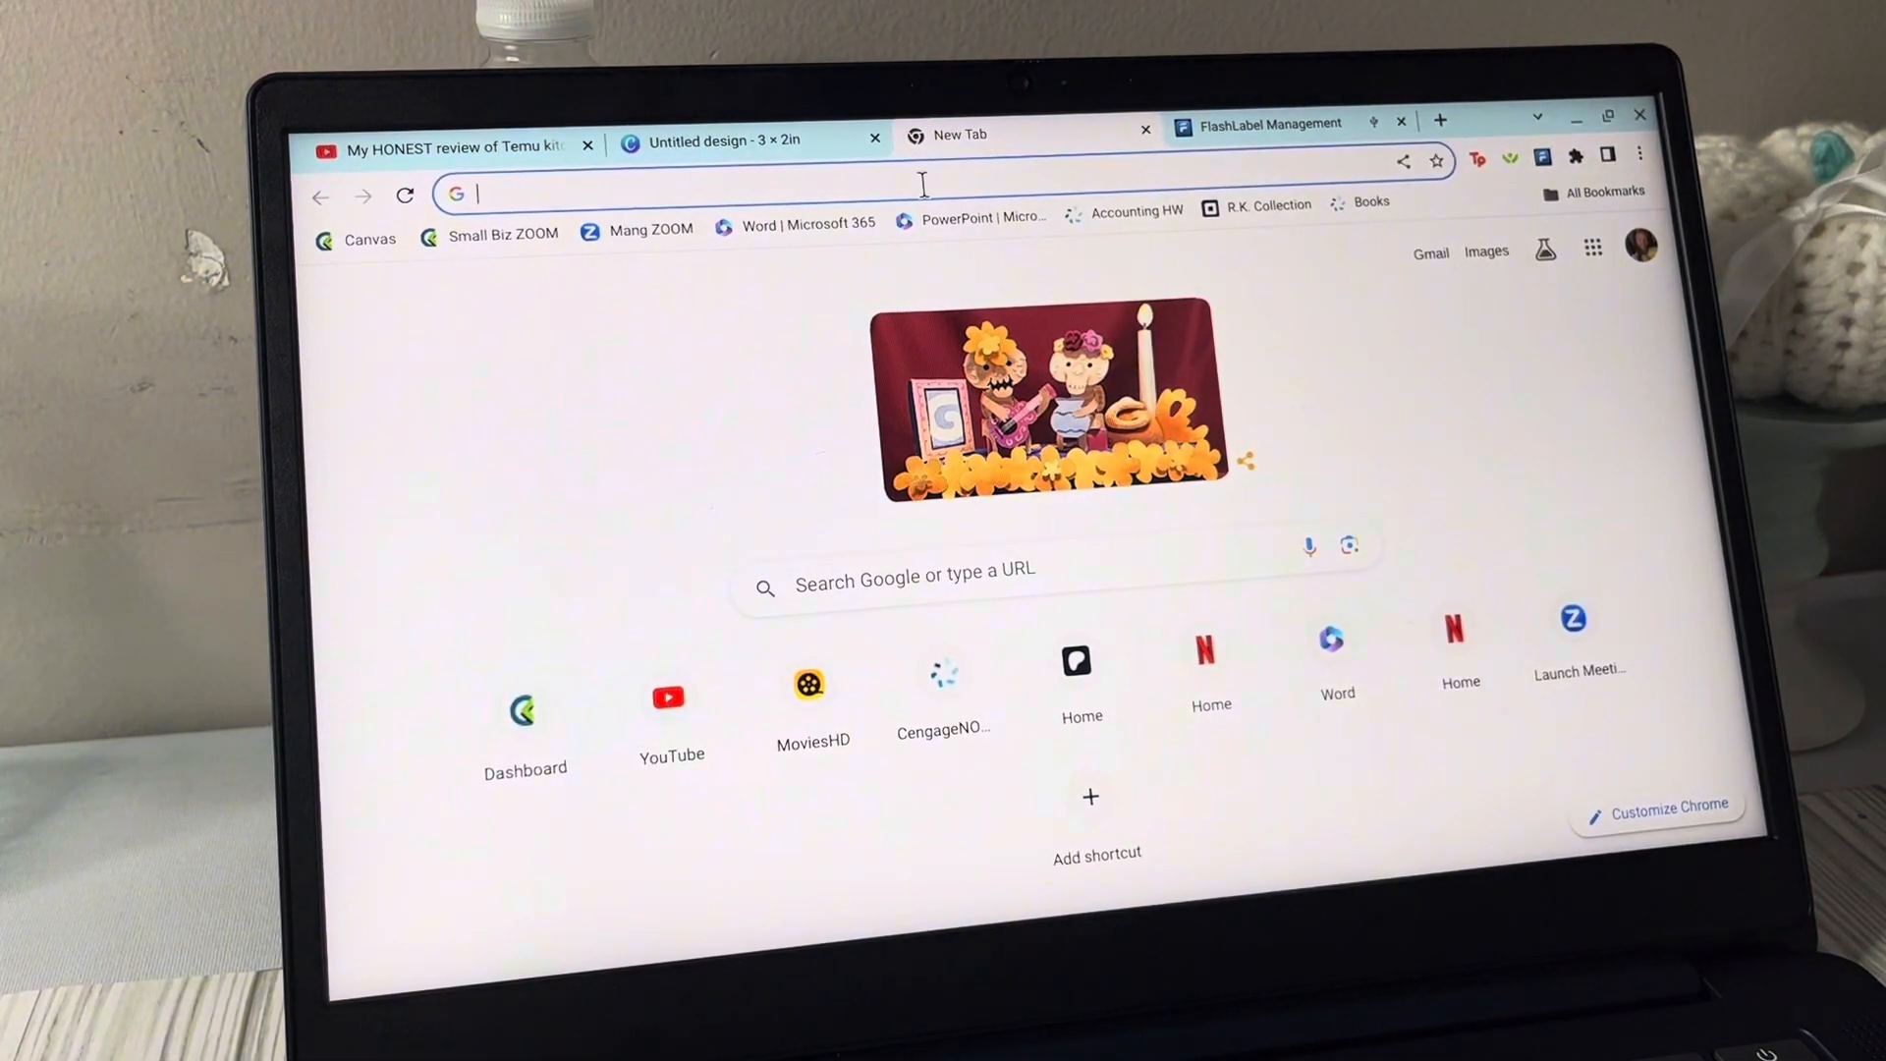
text(chromebook png)
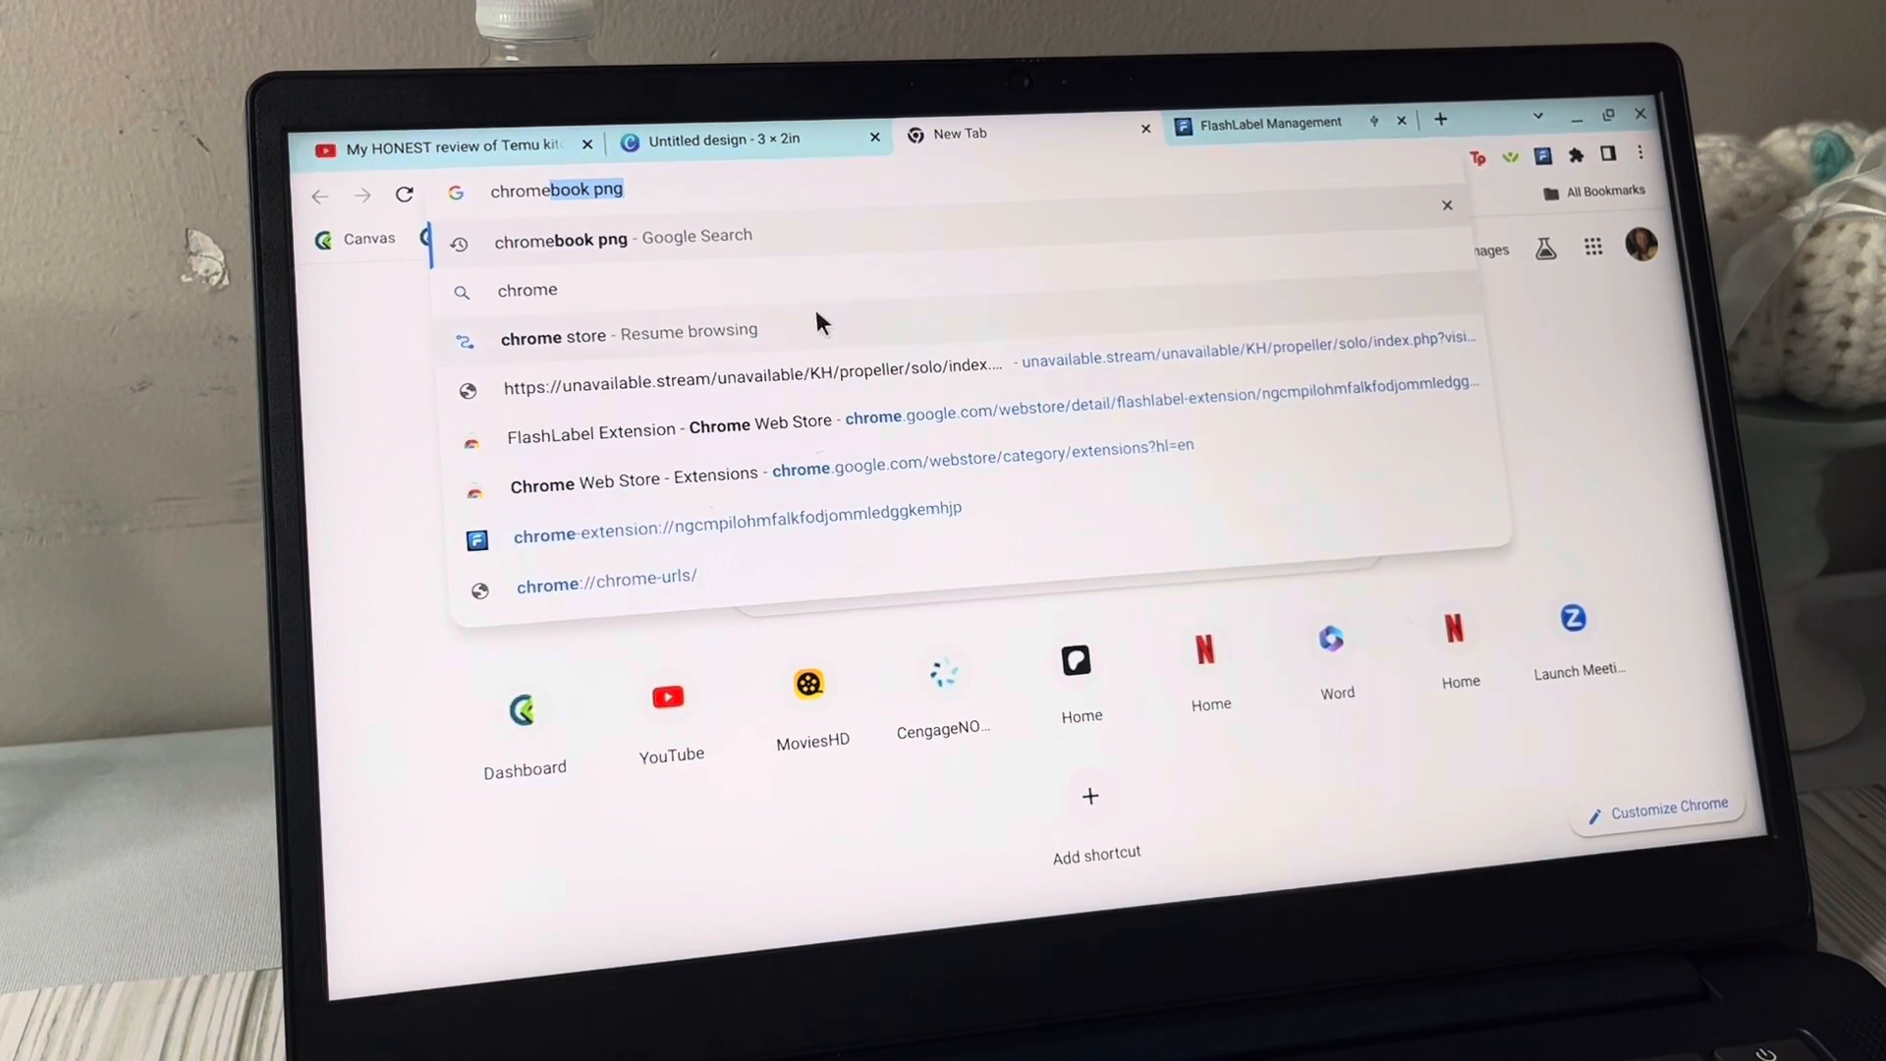
Reach the Chrome Web Store from the earlier browsing history
click(825, 328)
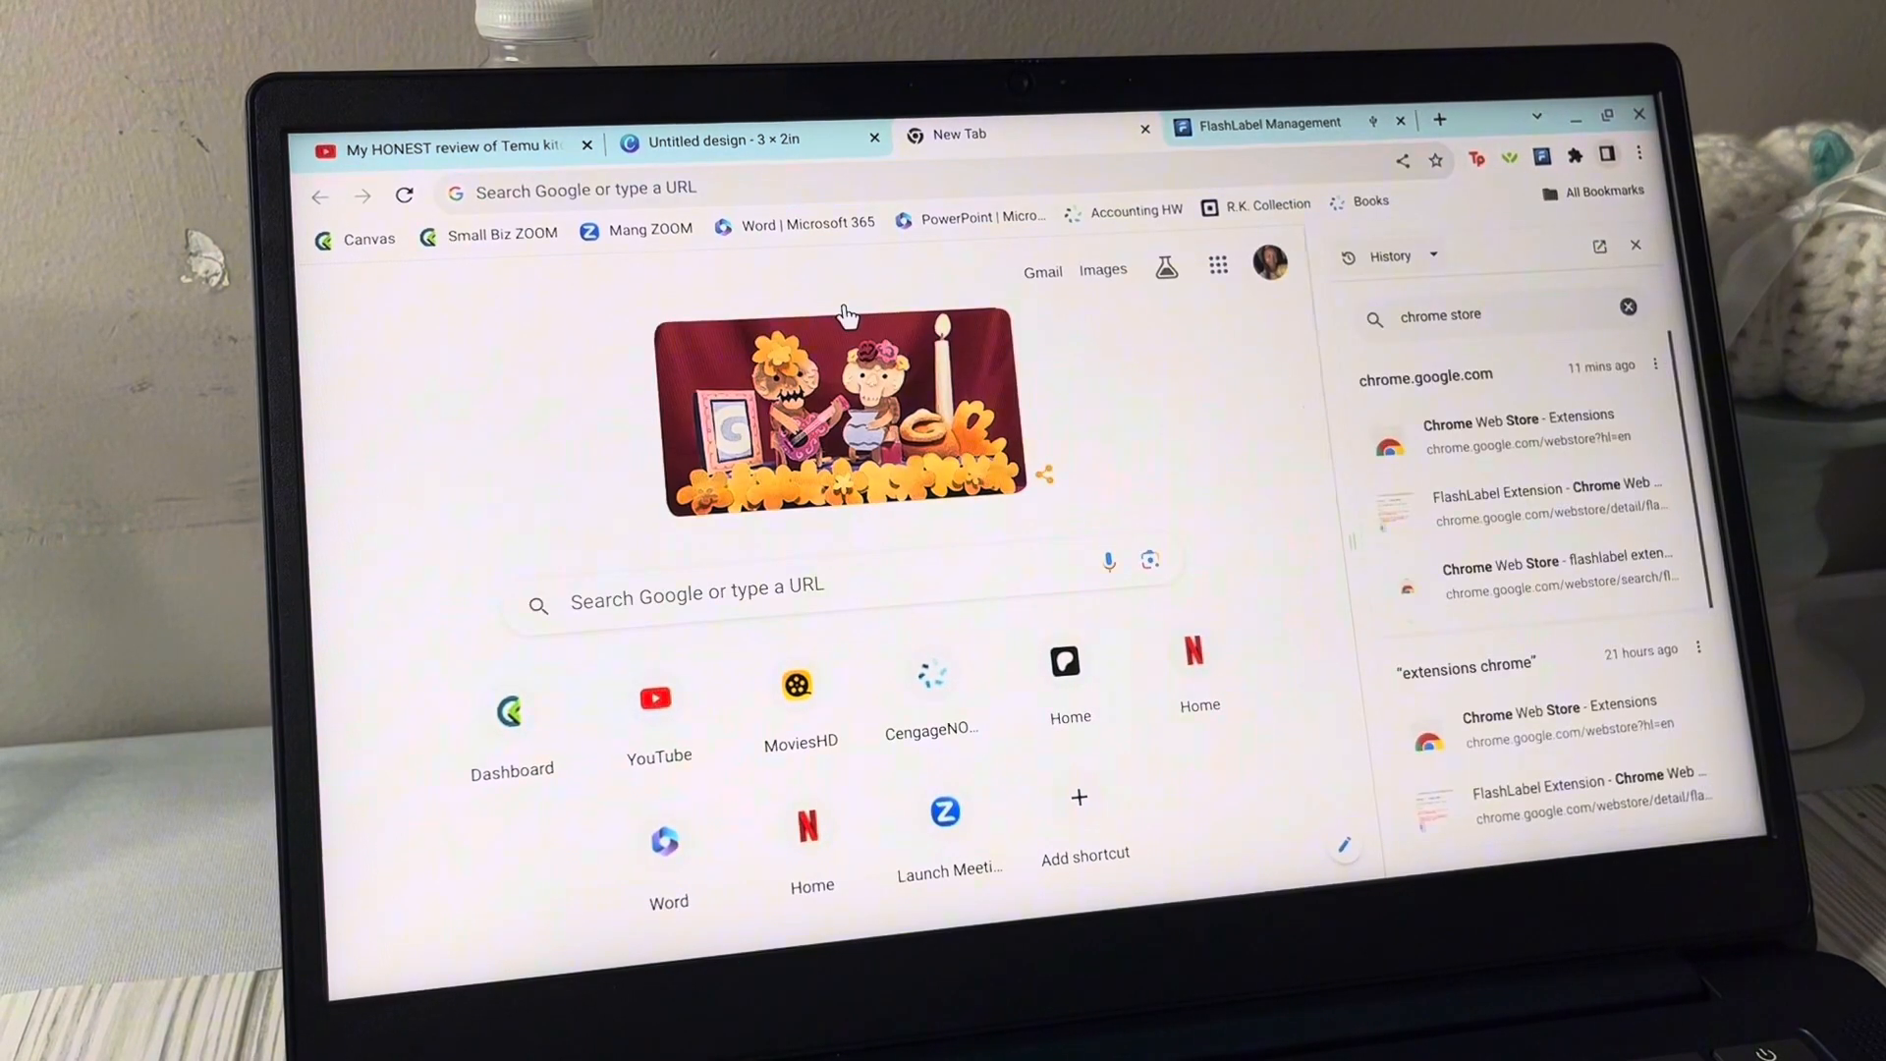
mouse_move(1518, 431)
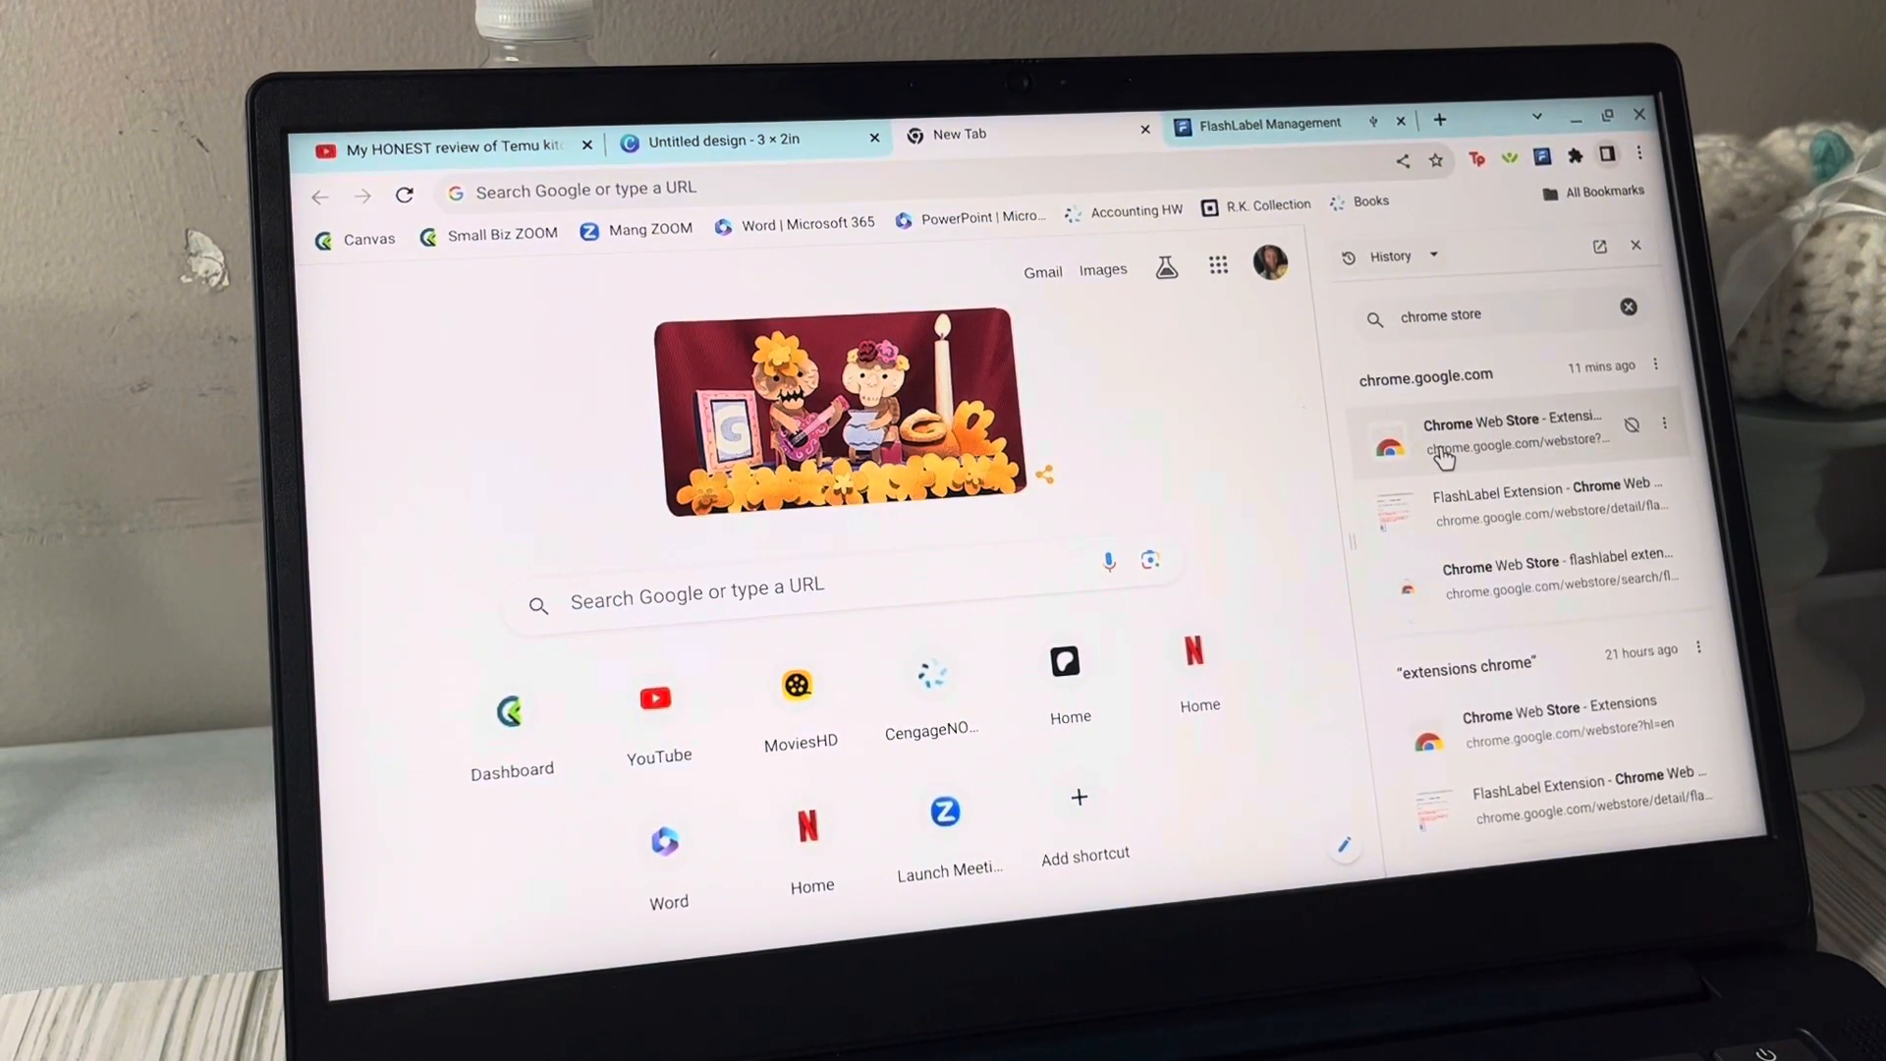
click(1488, 427)
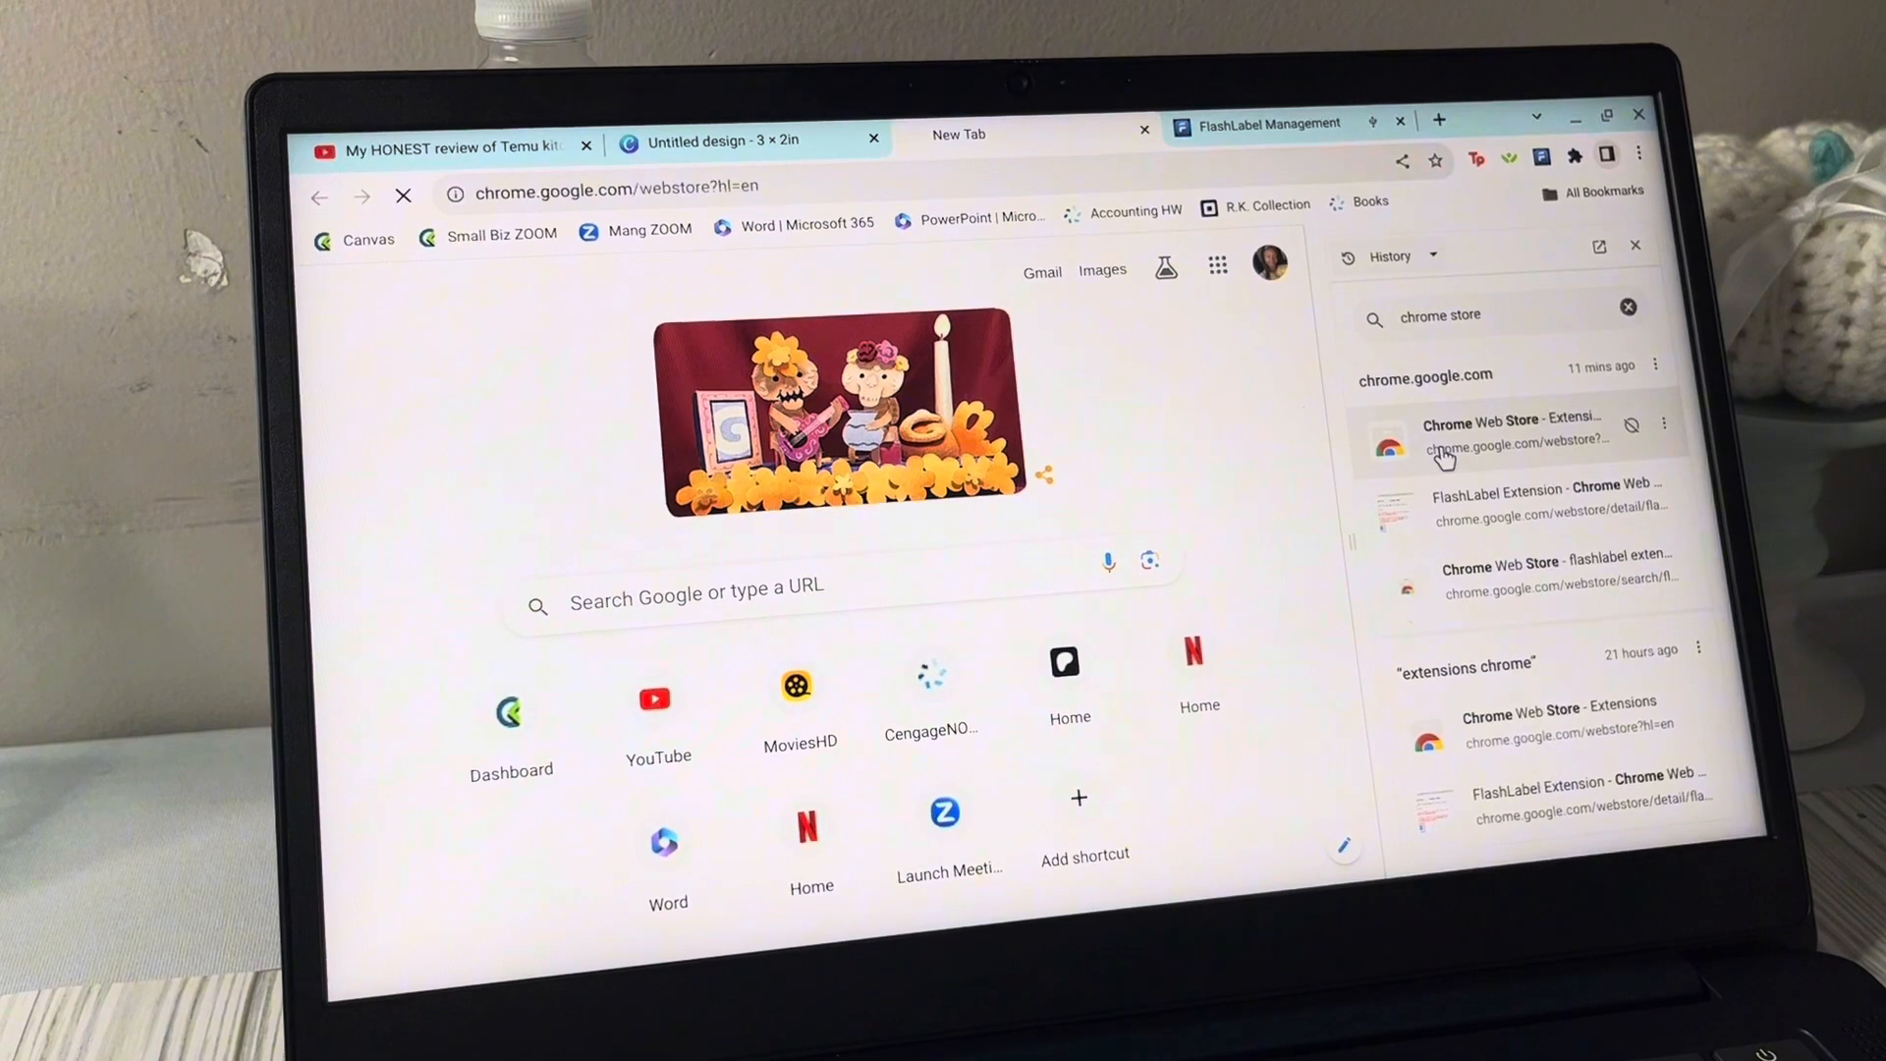
click(1631, 239)
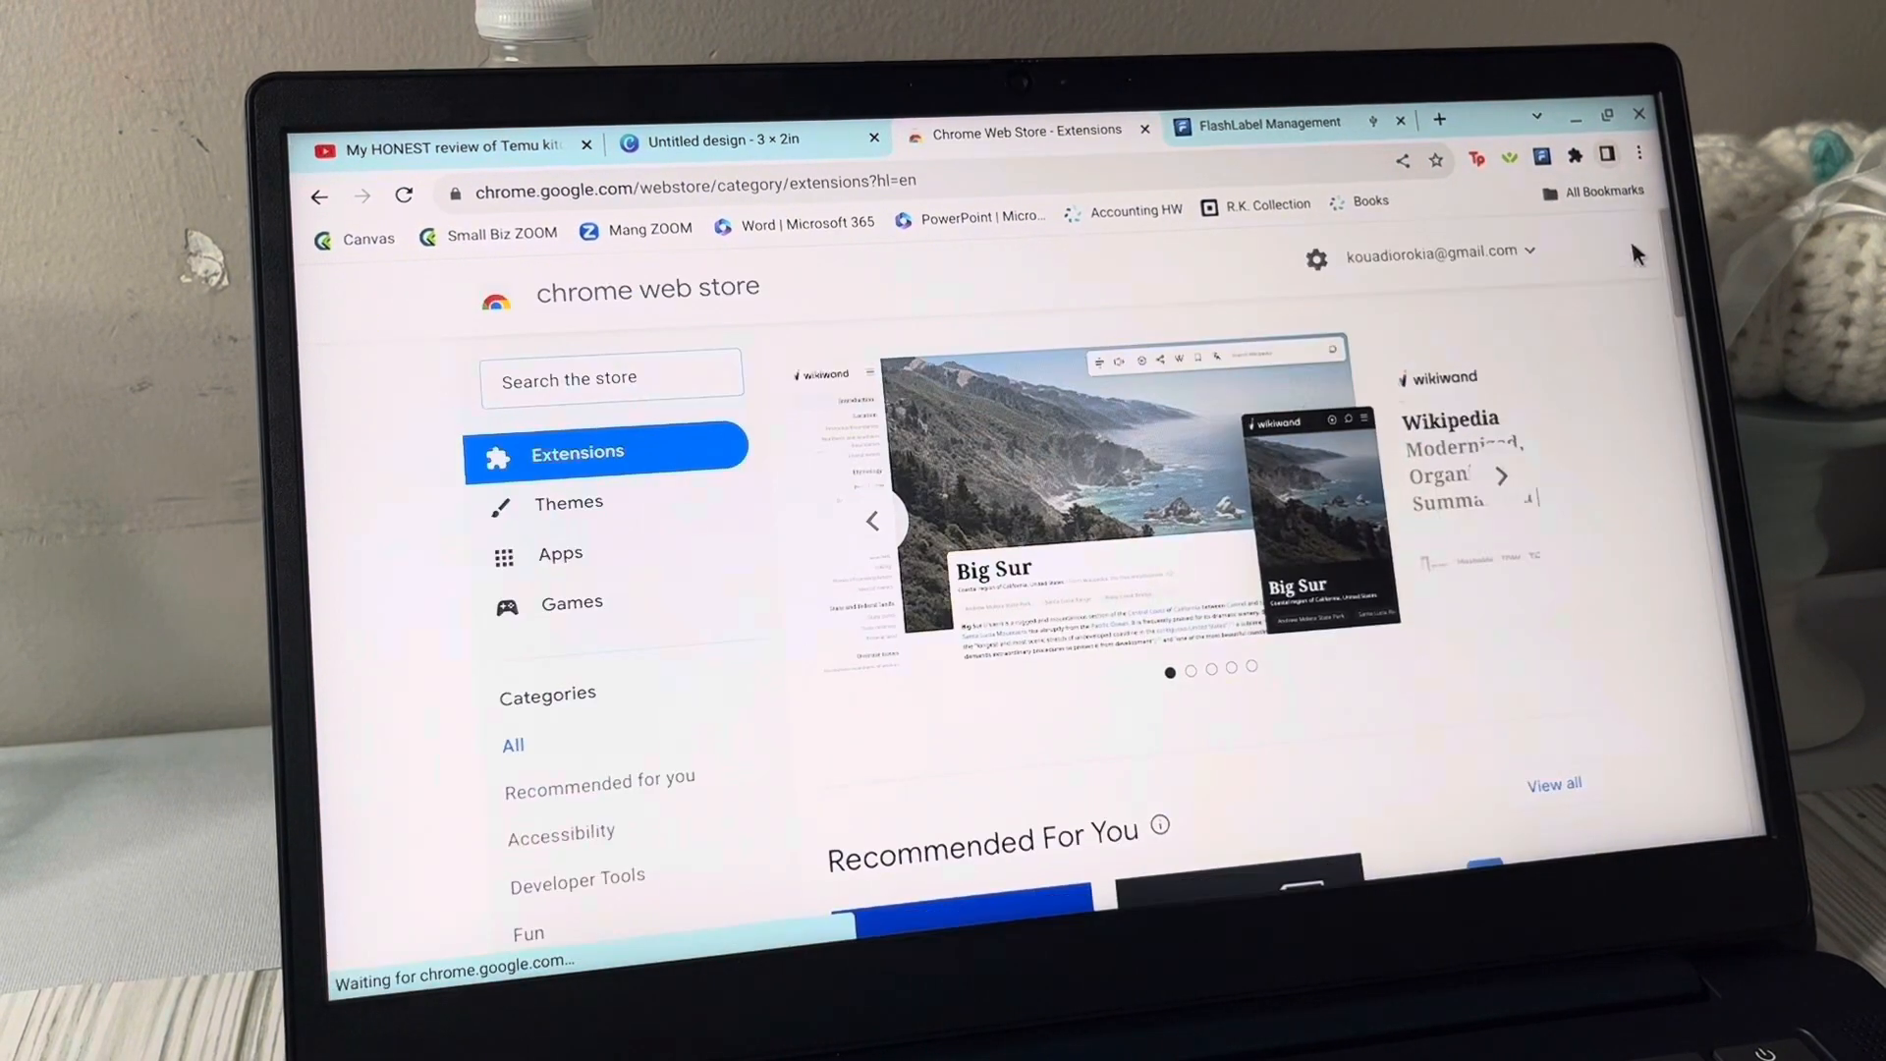
Search the store for 'flashlabel' and open the FlashLabel Extension page
click(647, 380)
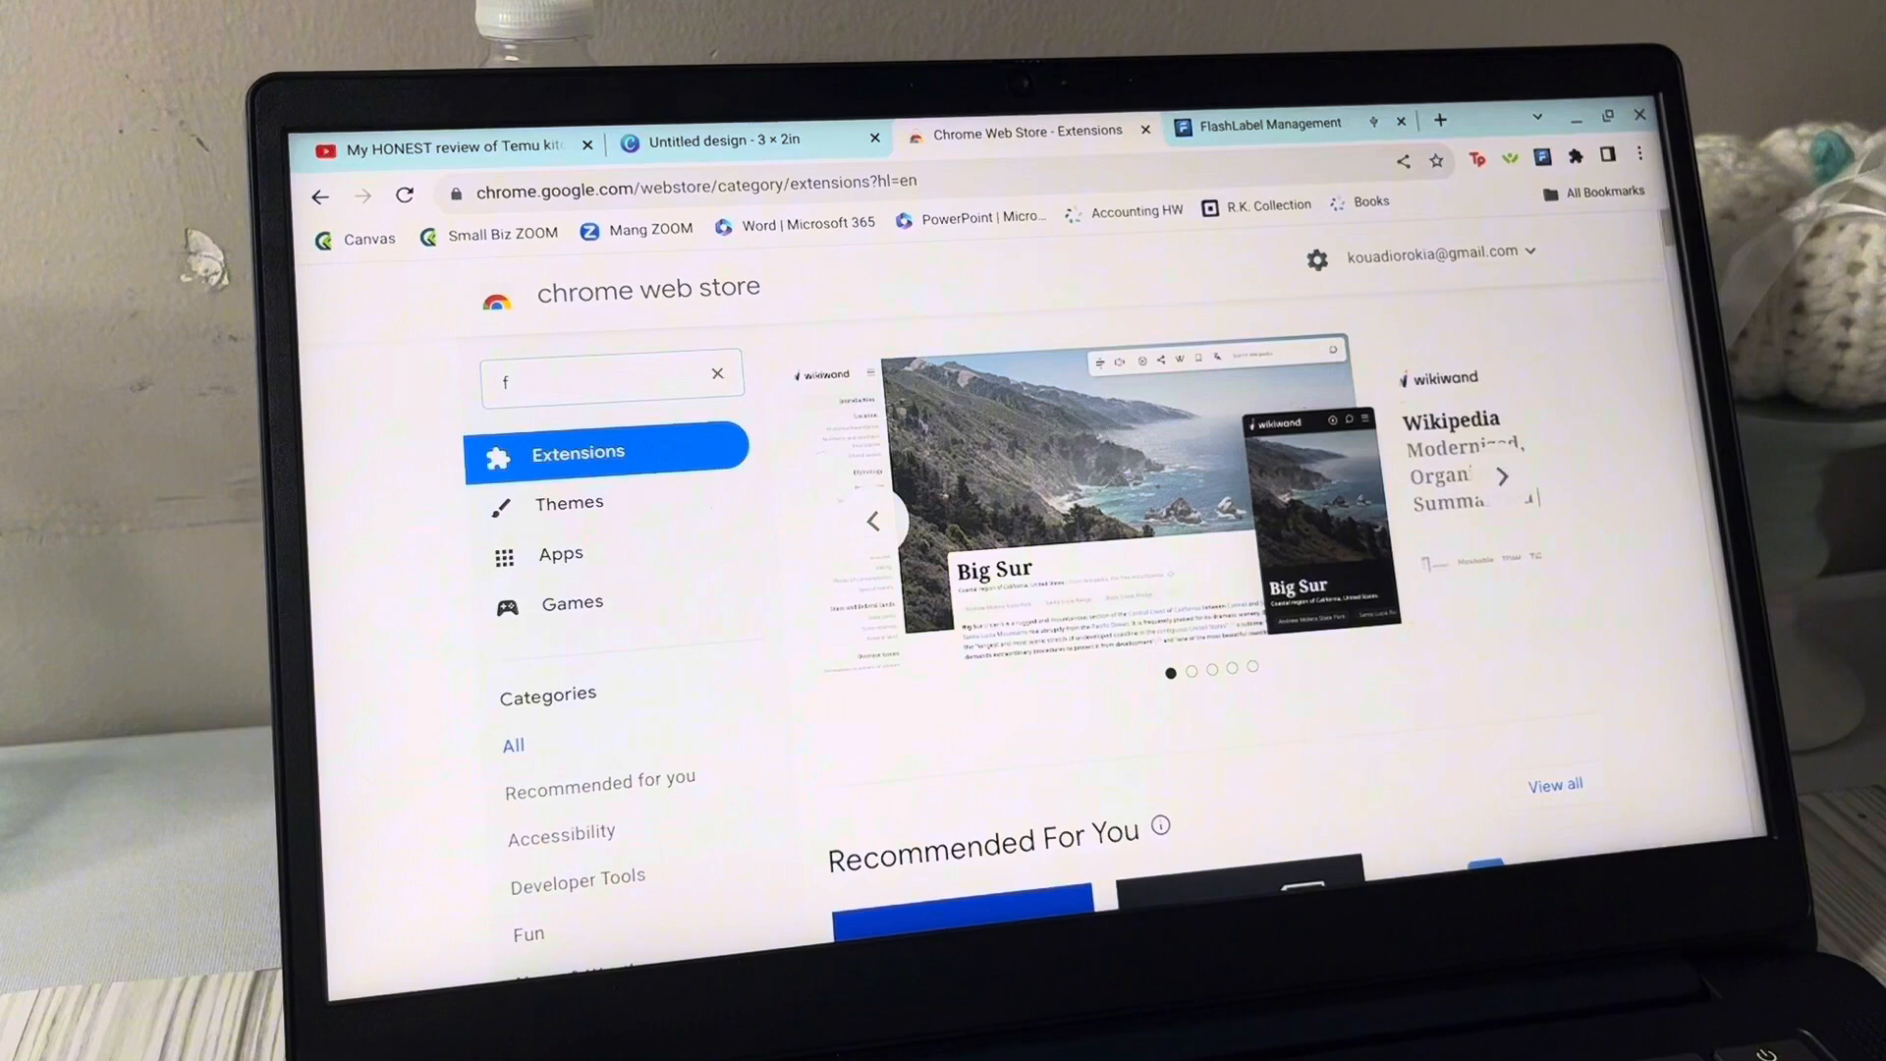
text(flashlabel)
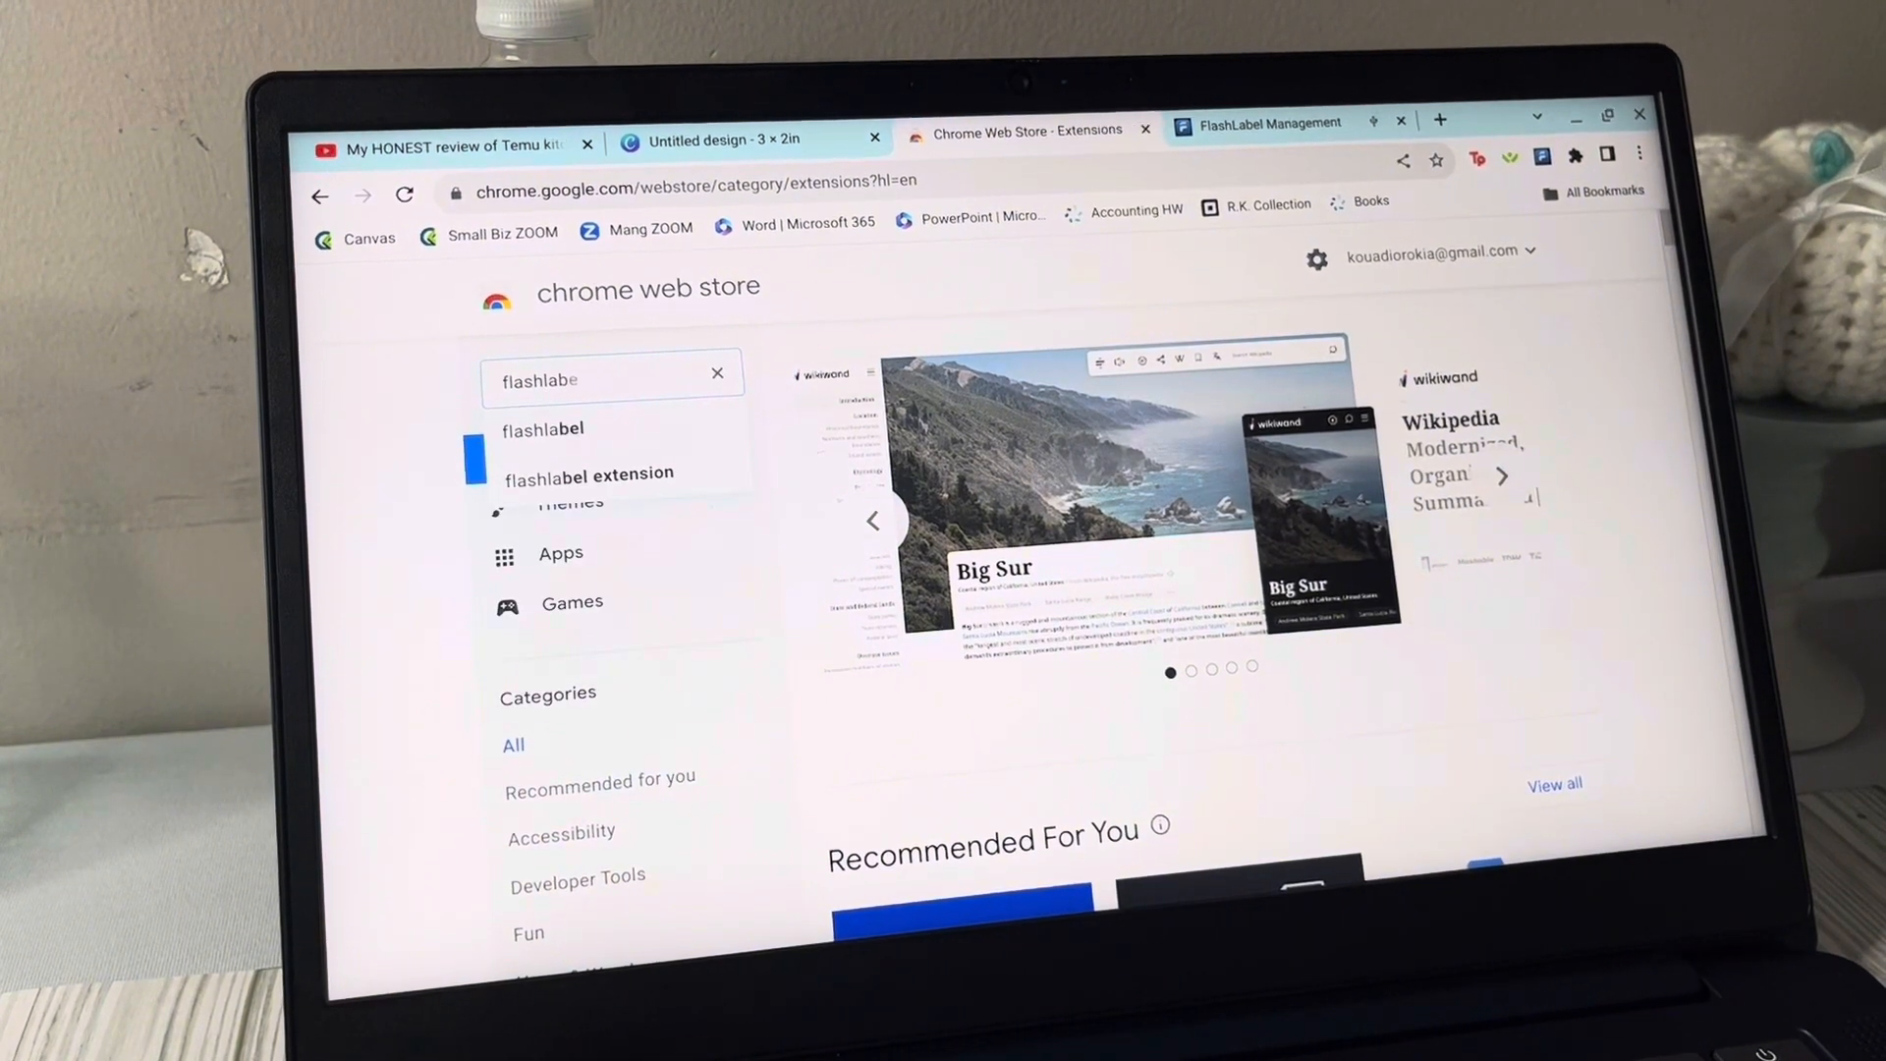
key(Return)
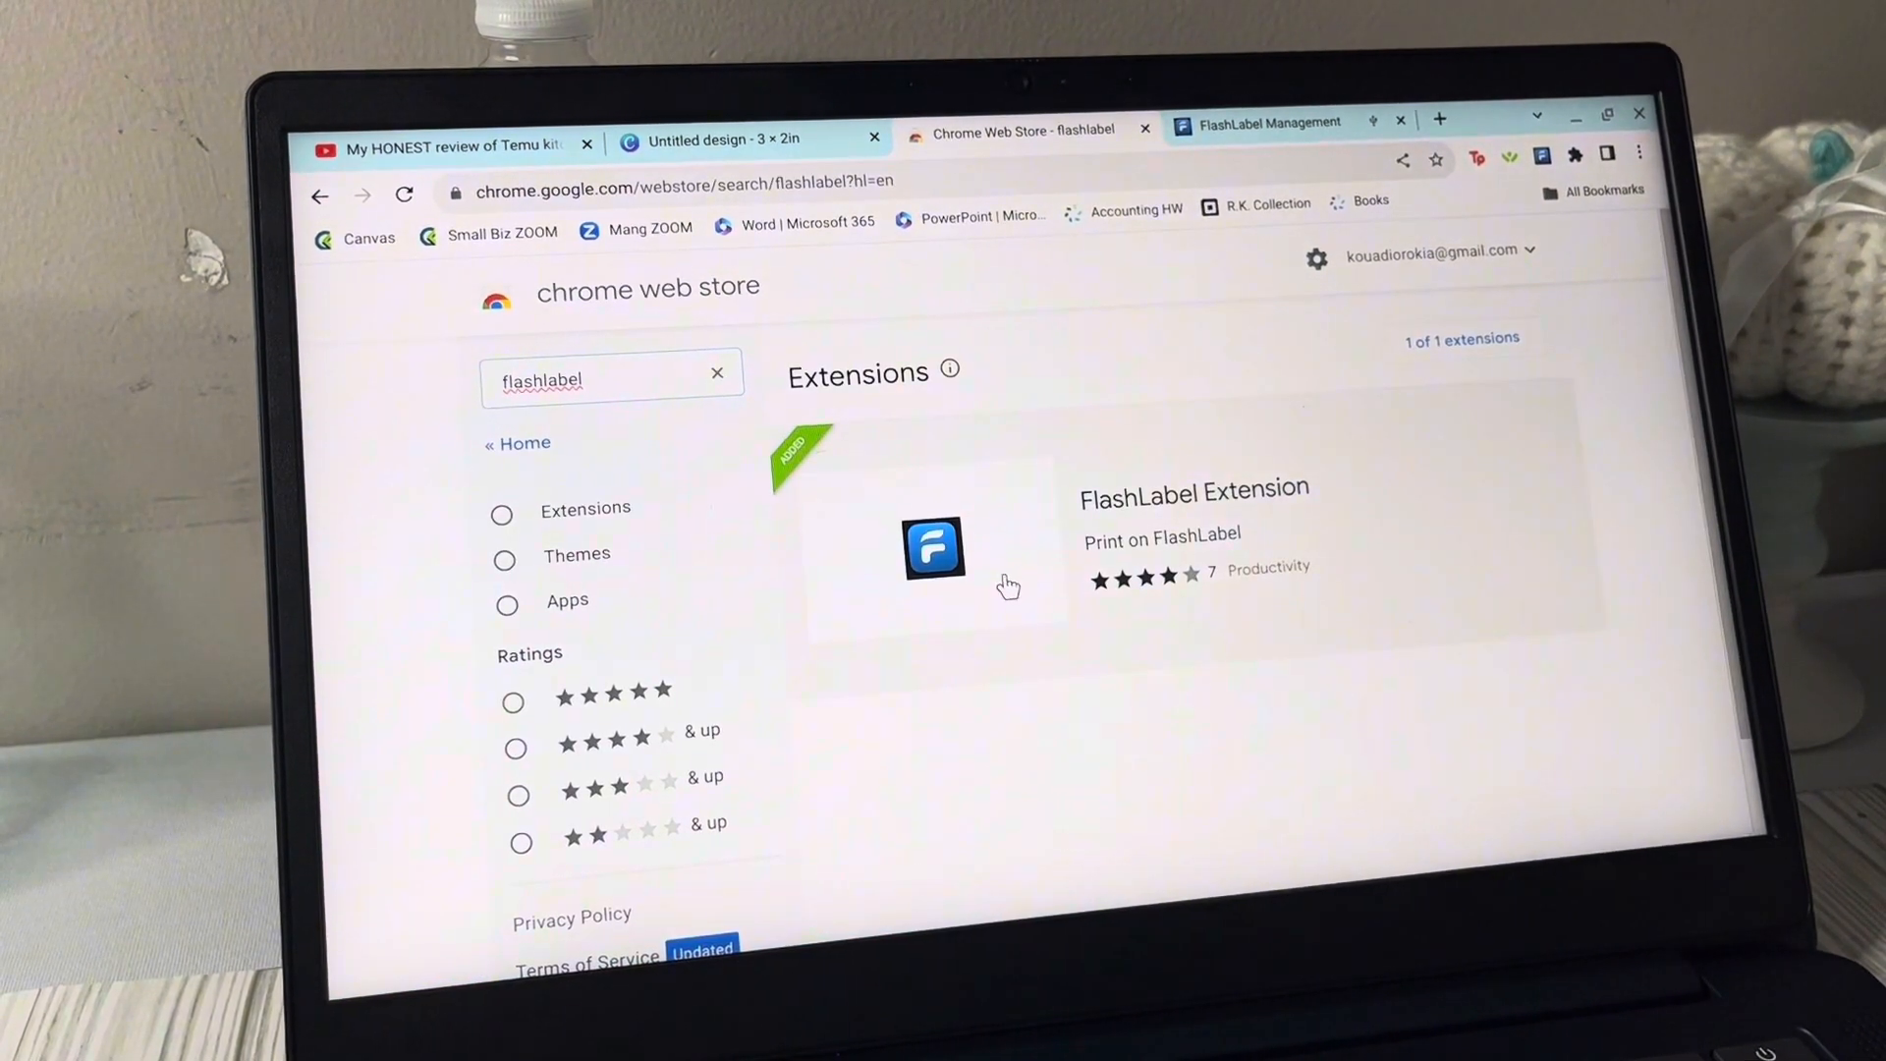
click(1003, 614)
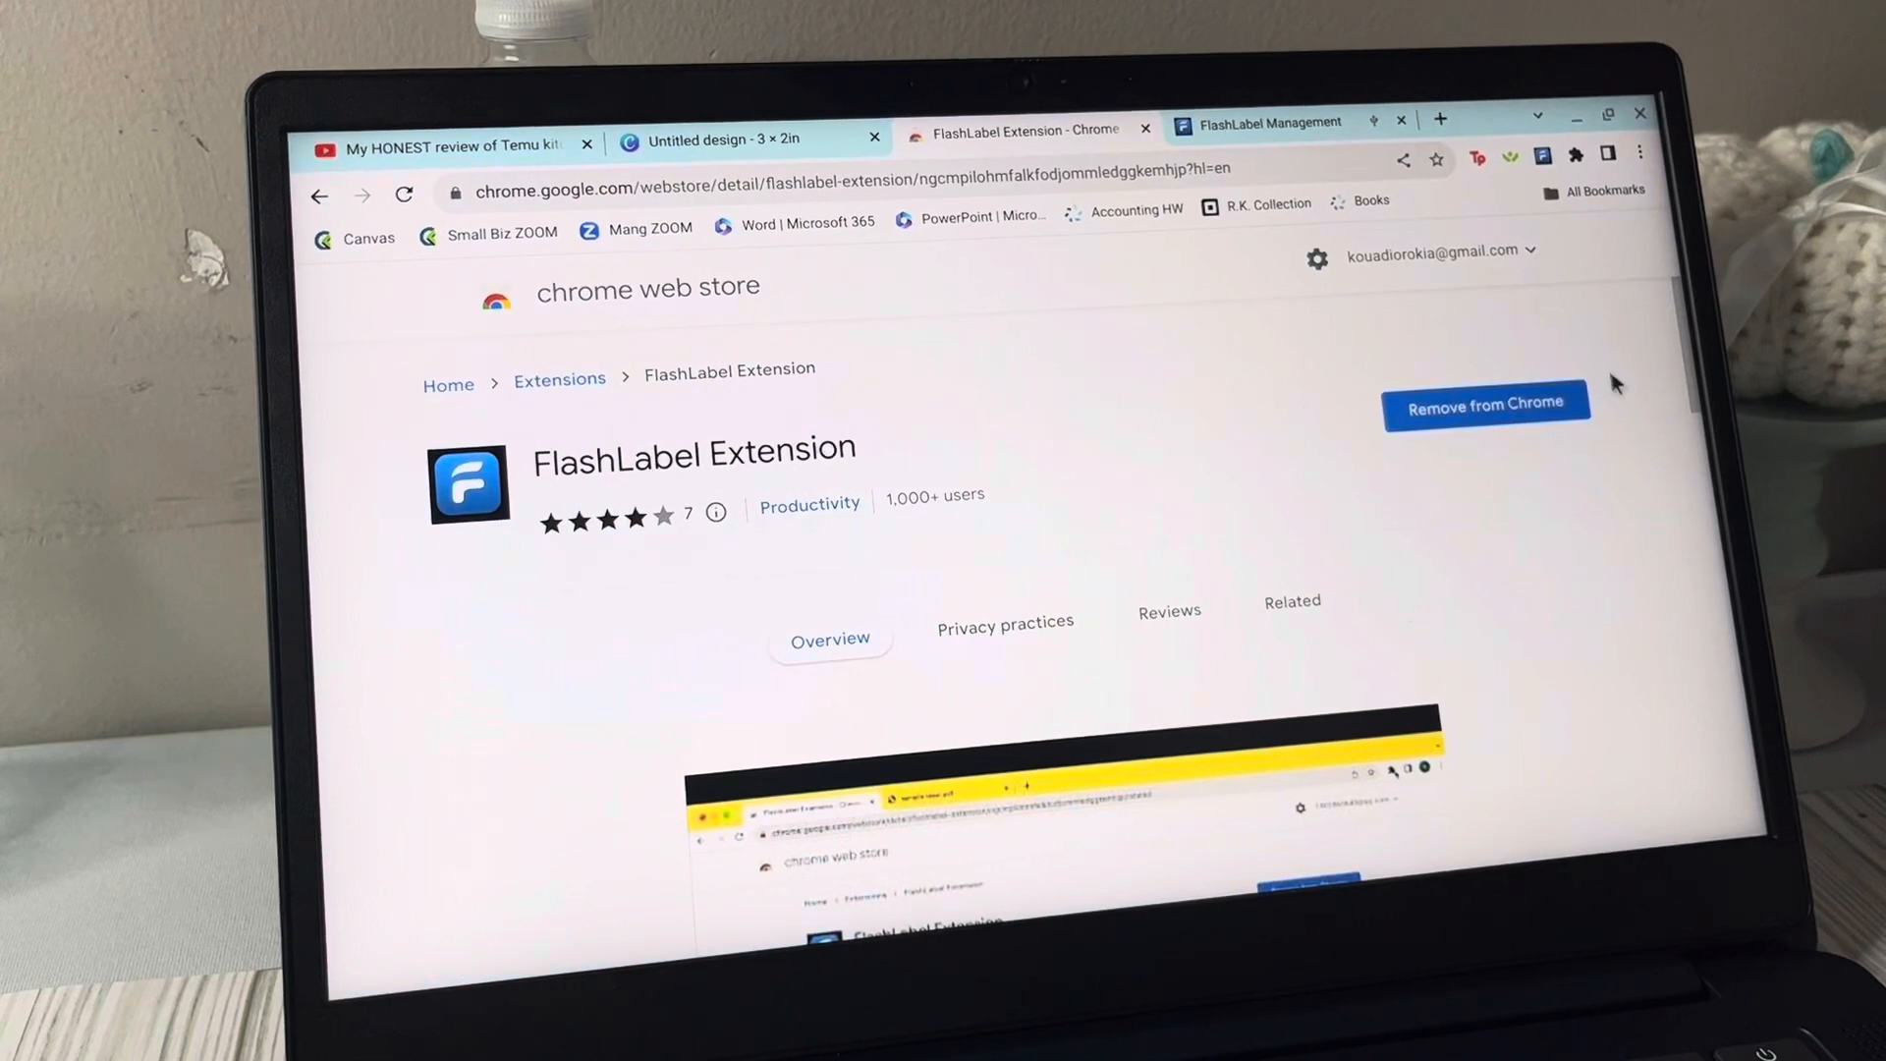
Add the paired printer in FlashLabel Management, connect it, and acknowledge the success message
click(1146, 131)
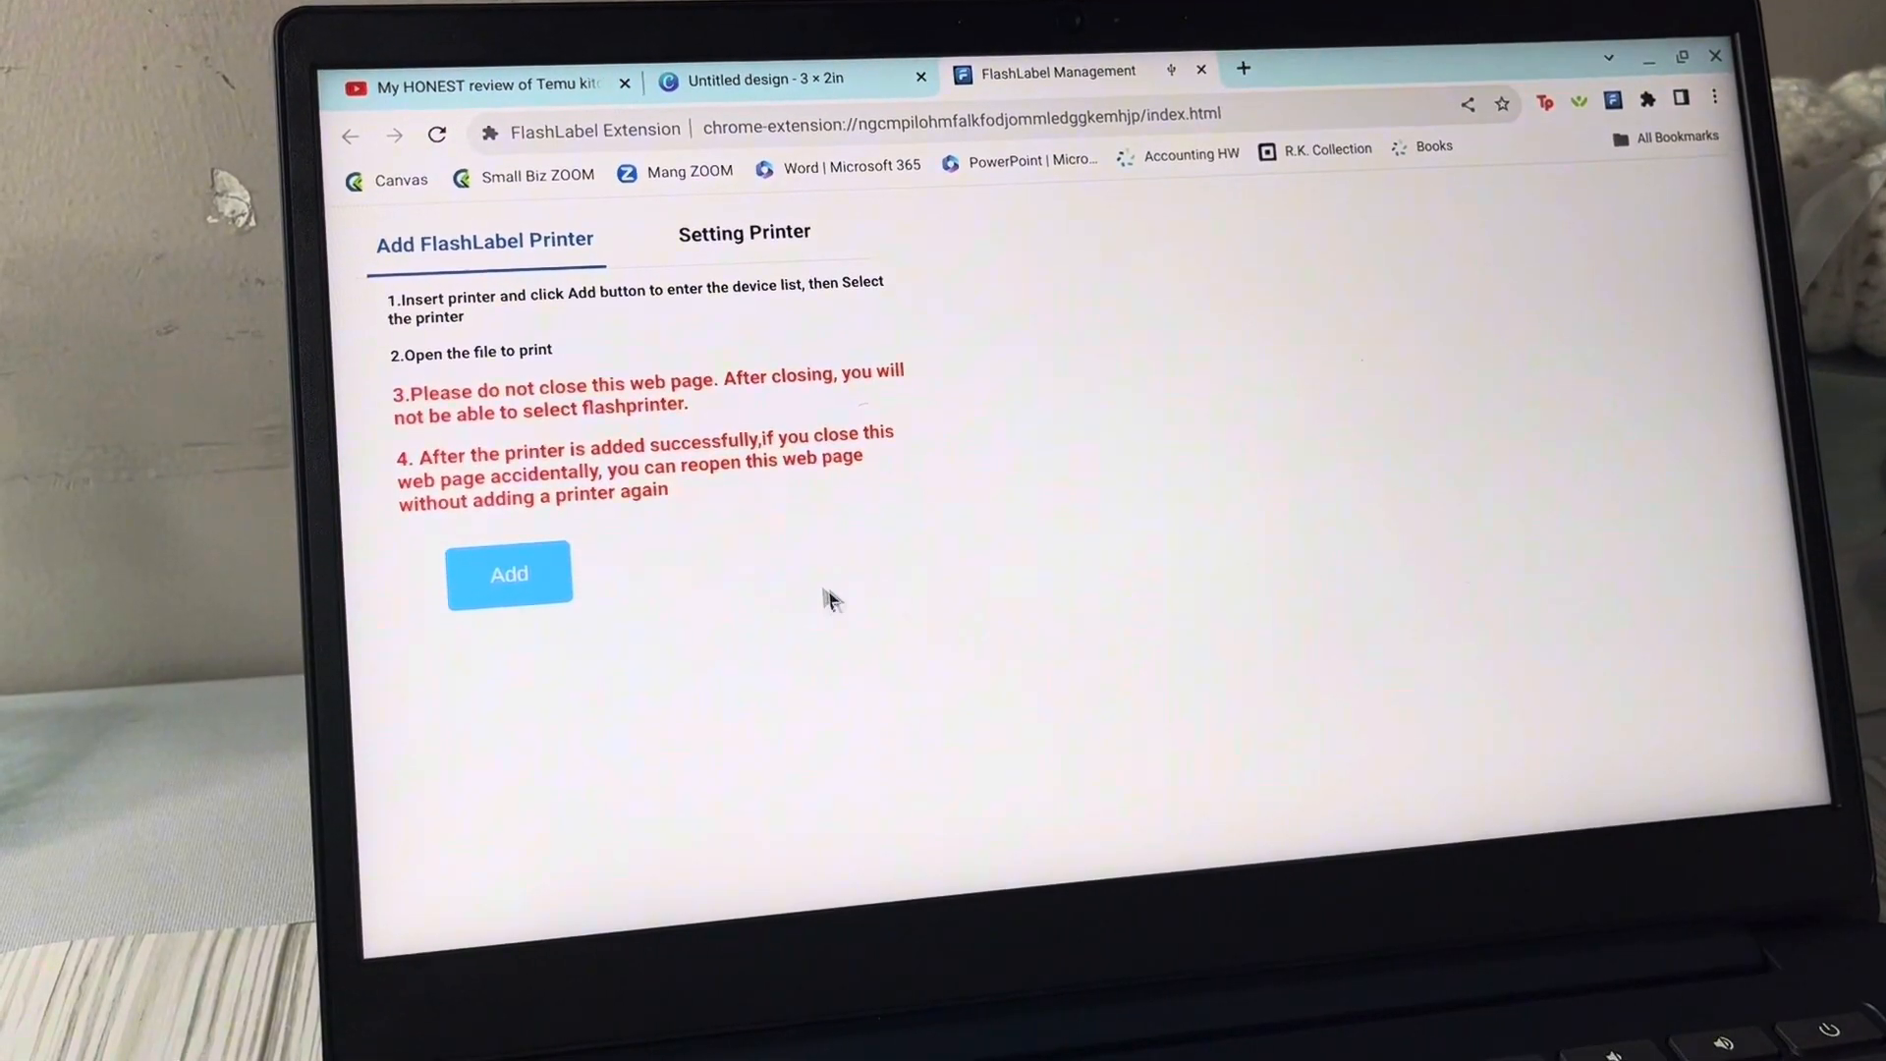
click(520, 569)
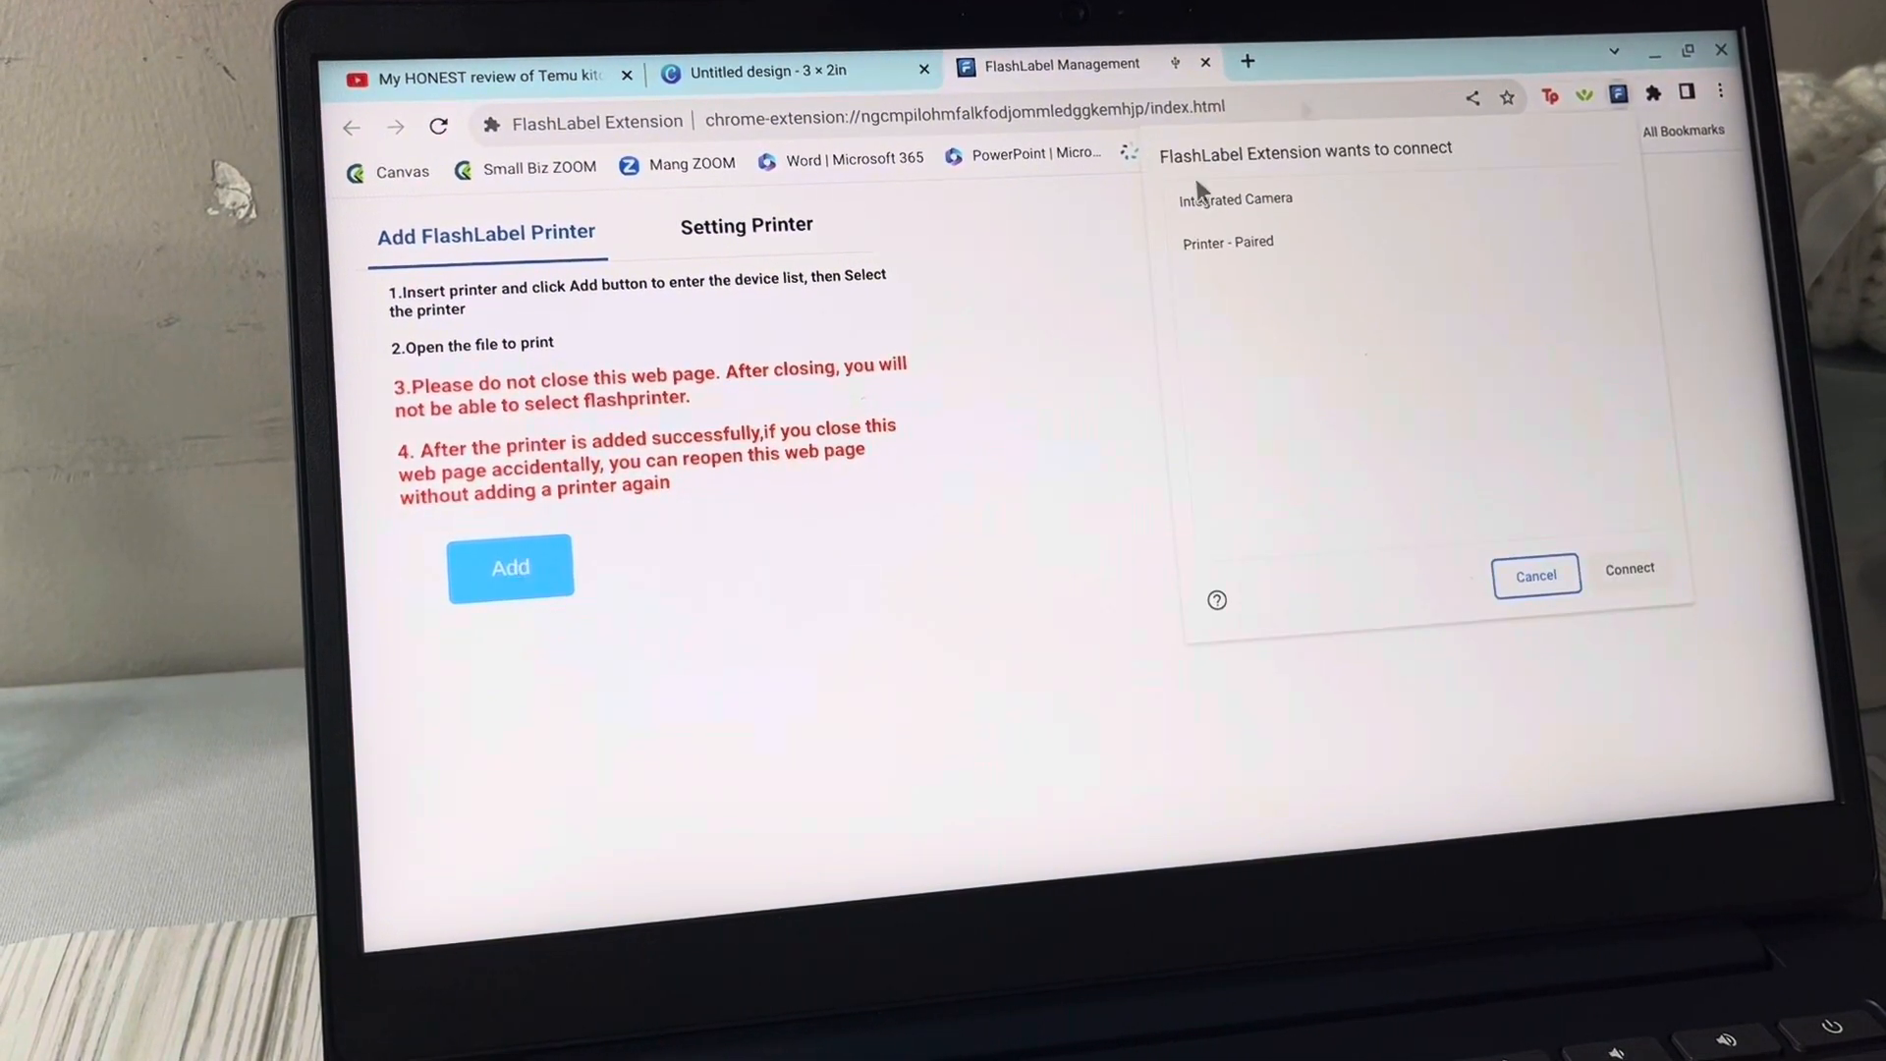
click(1252, 240)
click(1628, 569)
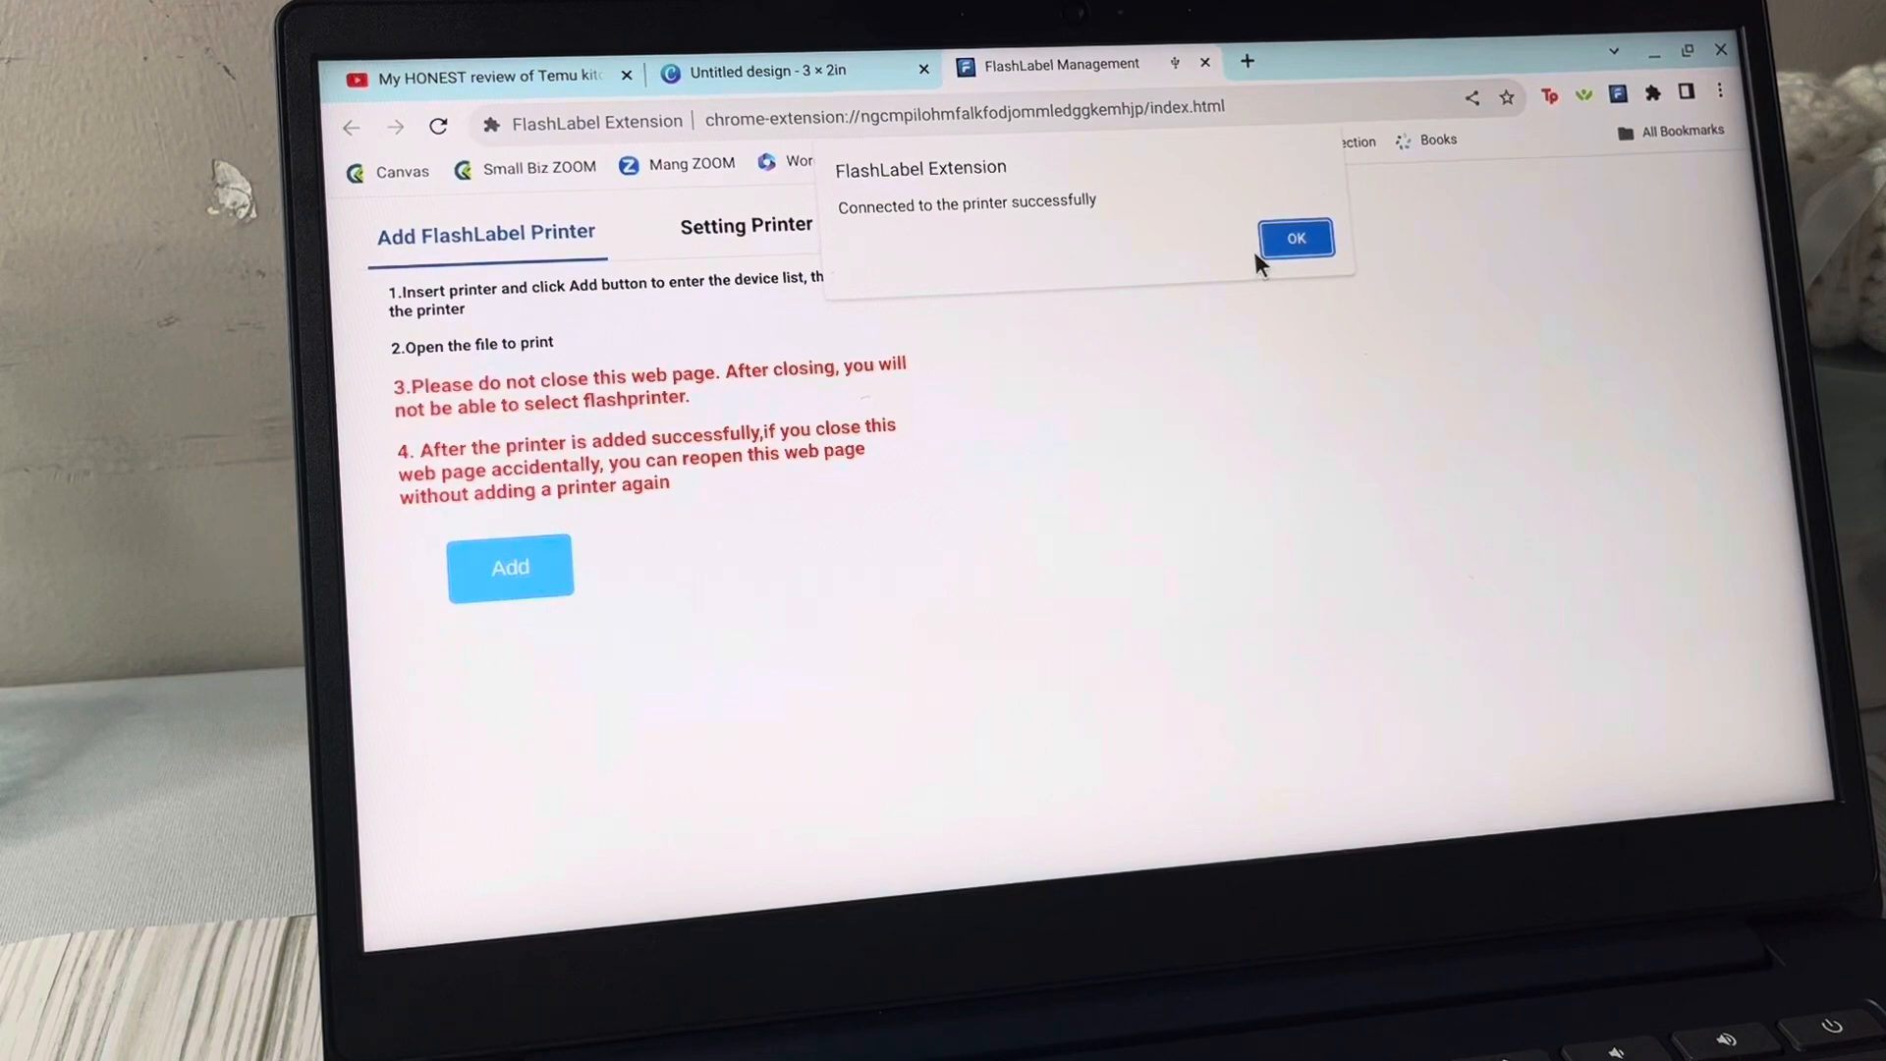
click(1291, 241)
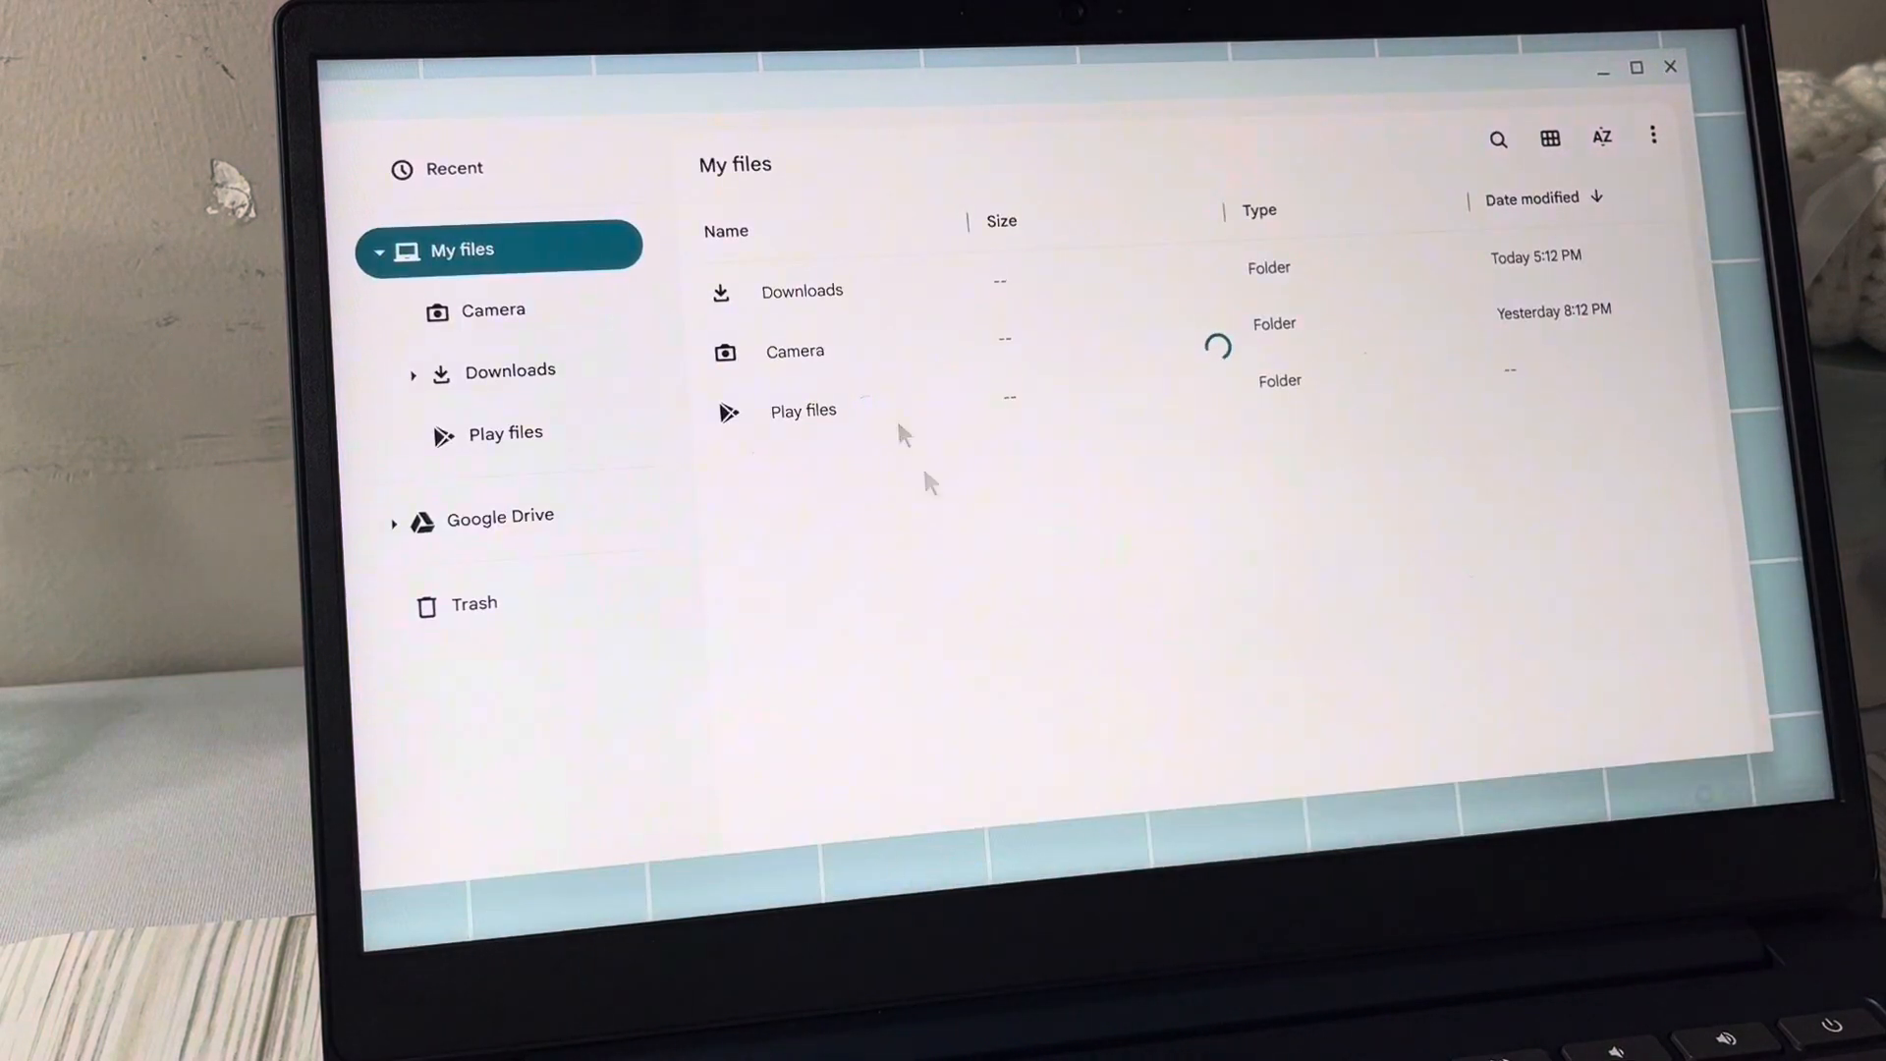
Enter the Downloads folder to reach the Untitled design.pdf label
double_click(829, 289)
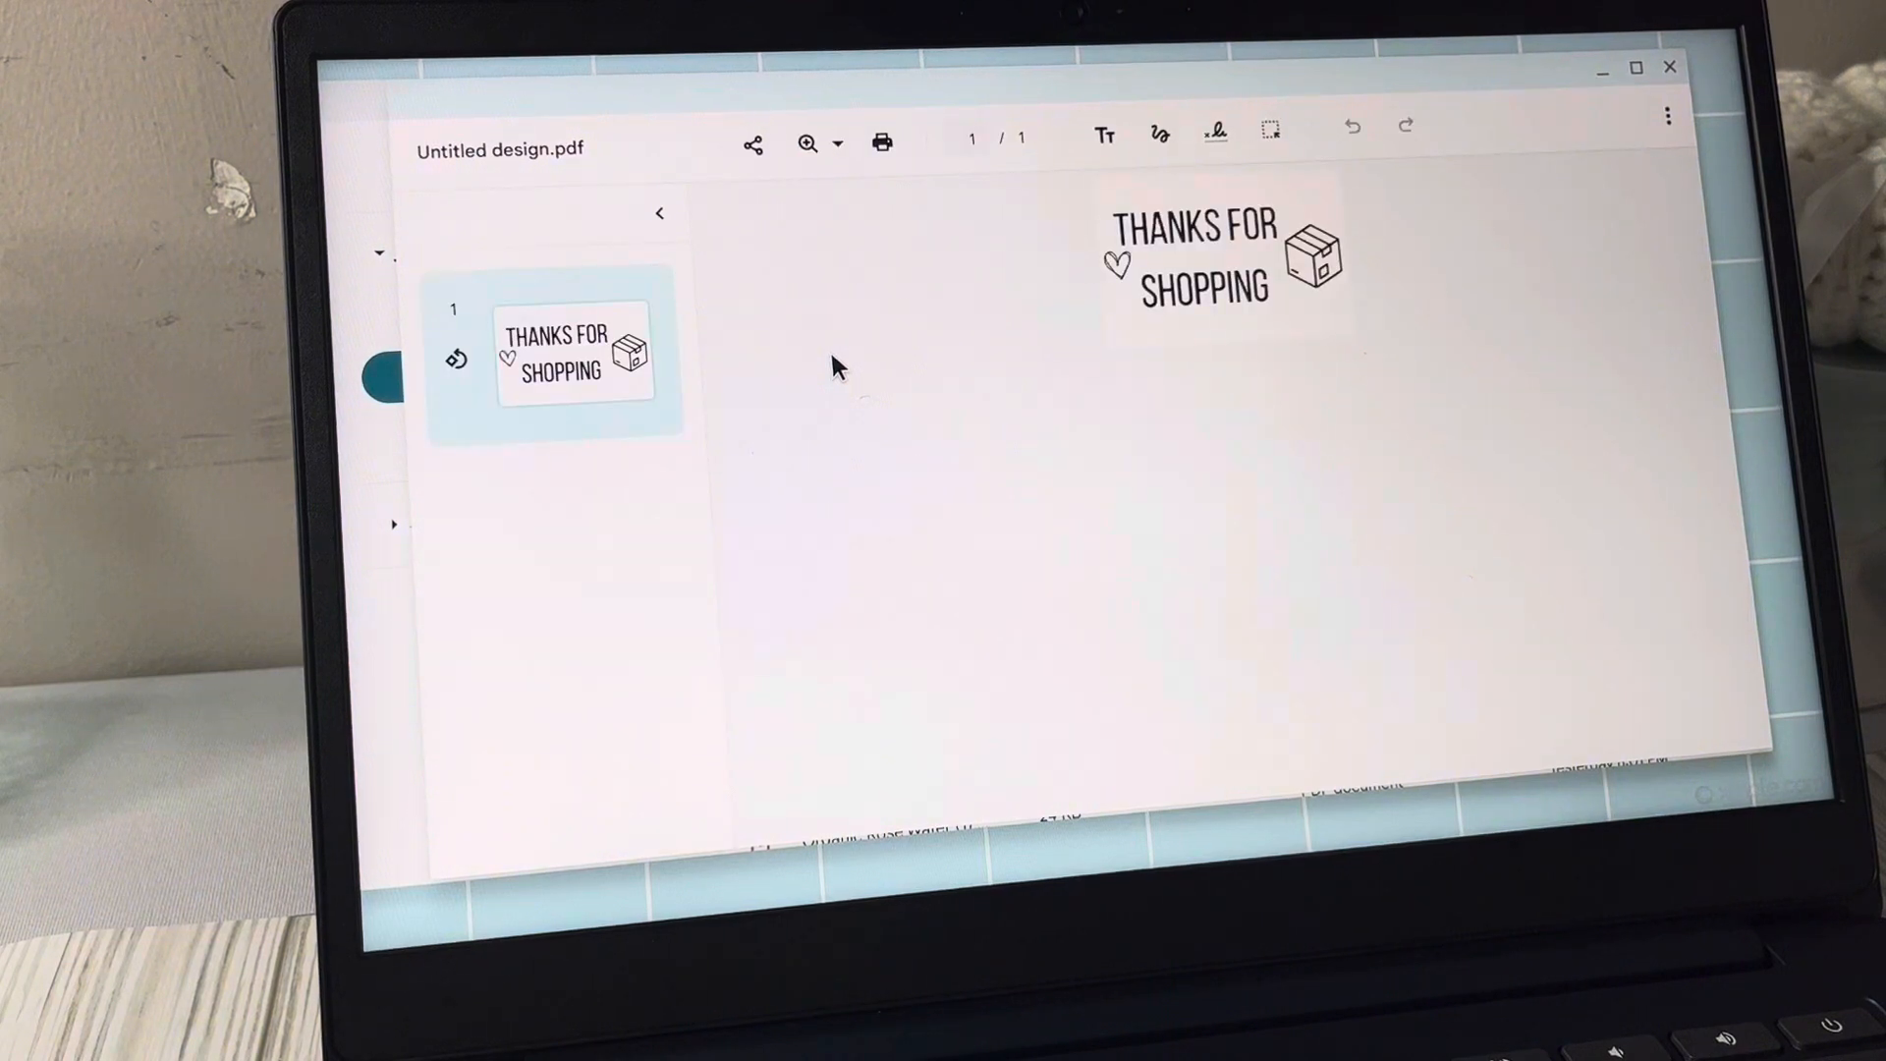
Start printing the label with FlashLabel as destination and all pages selected
click(884, 149)
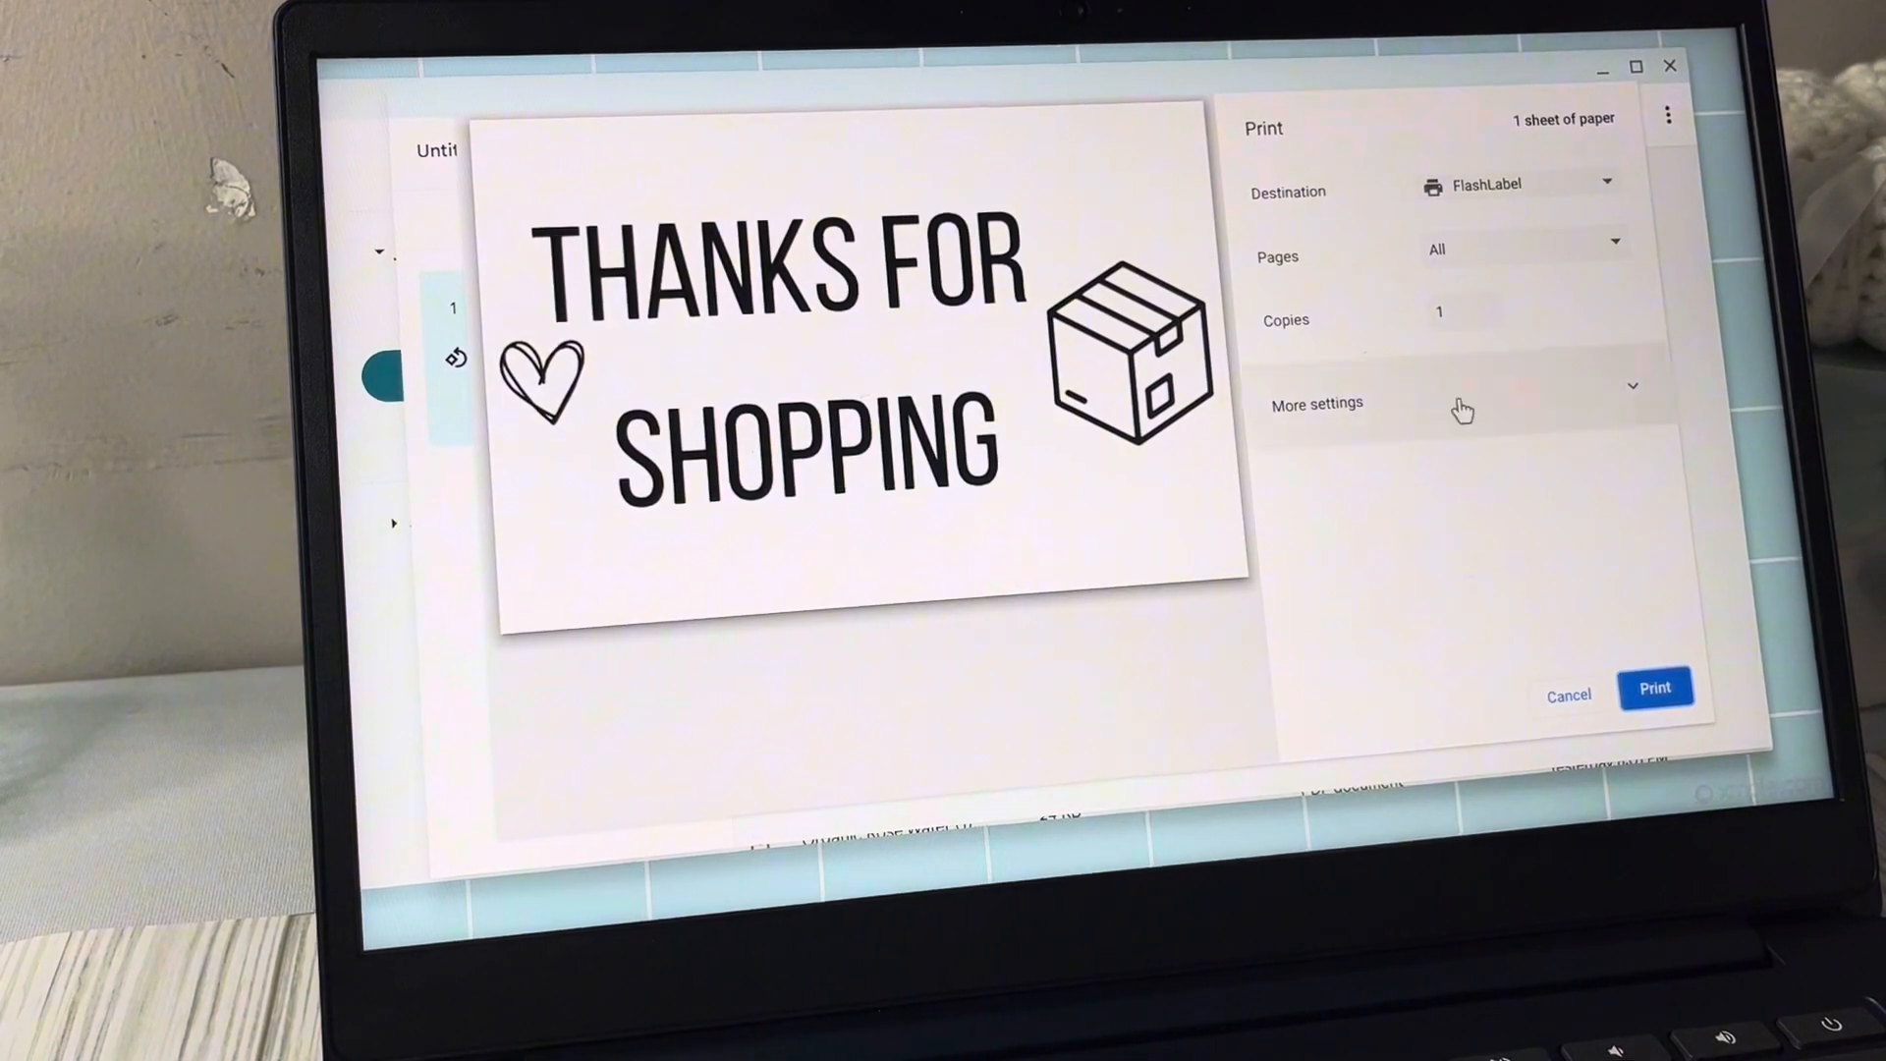
click(1606, 192)
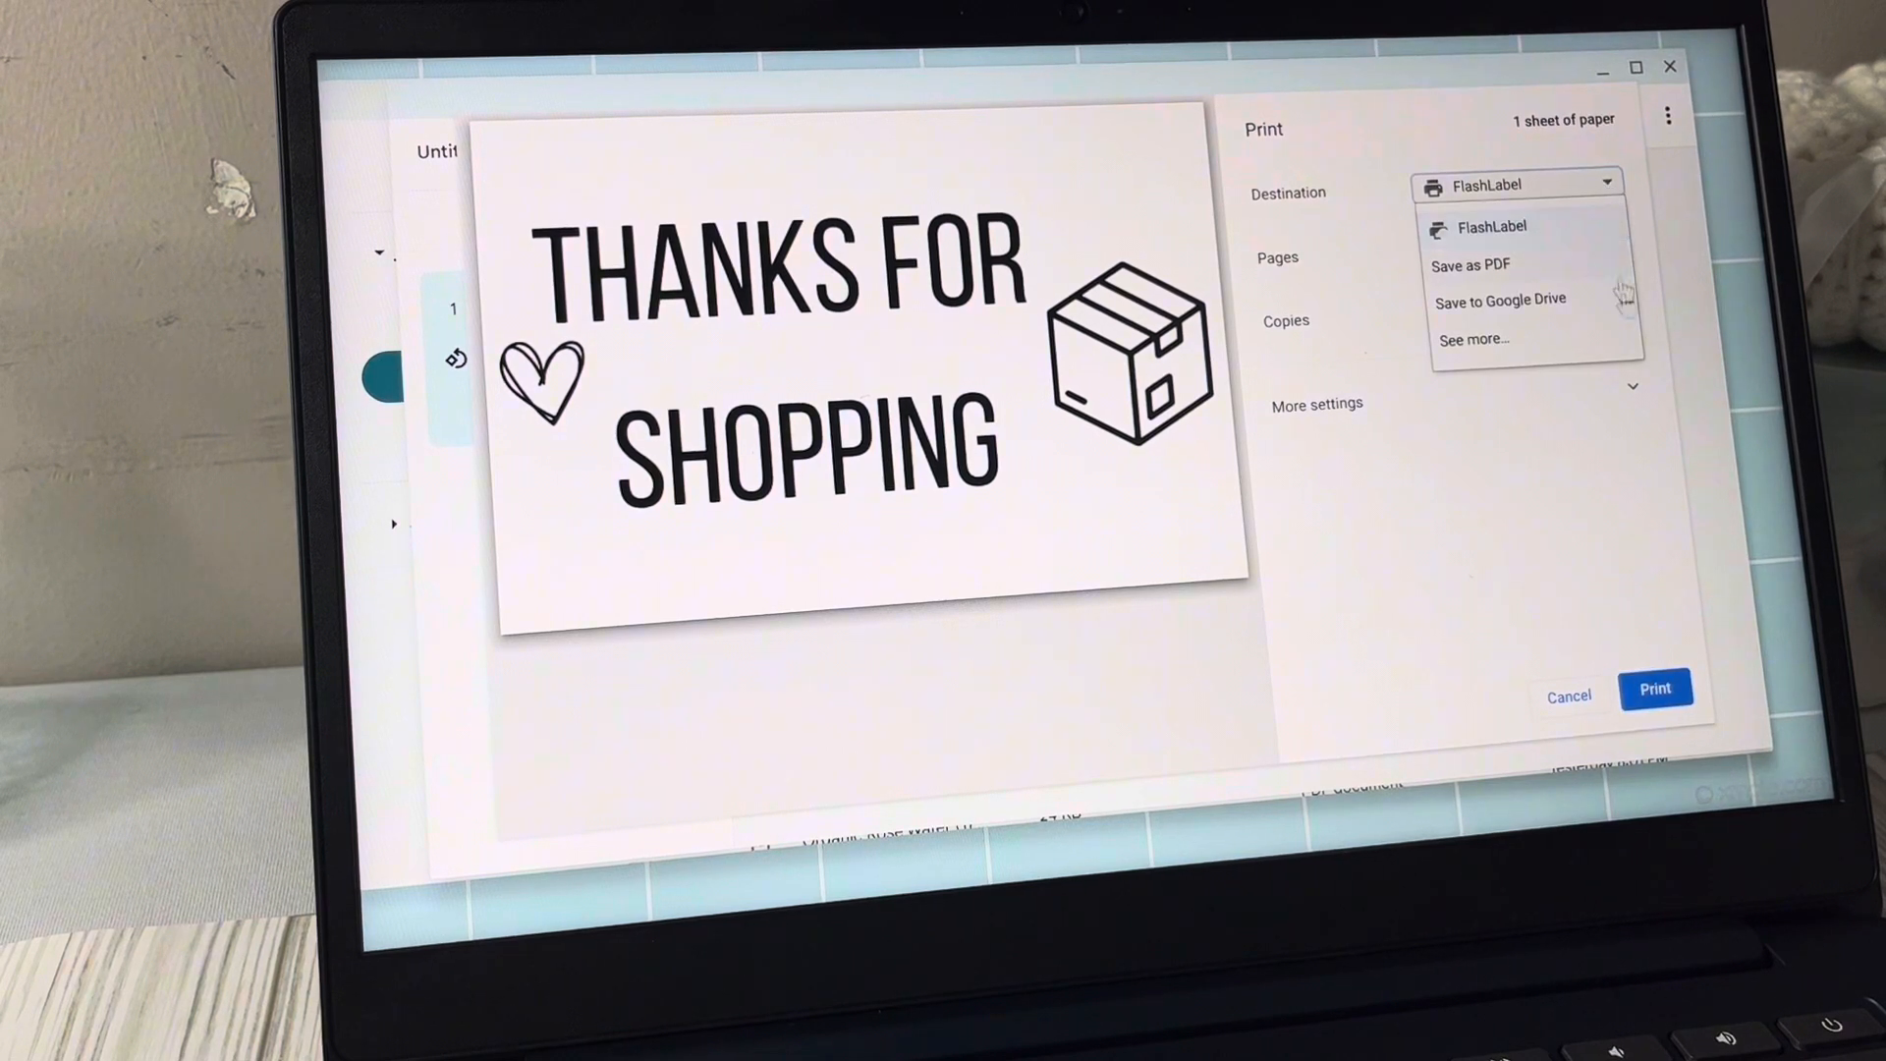
click(1578, 236)
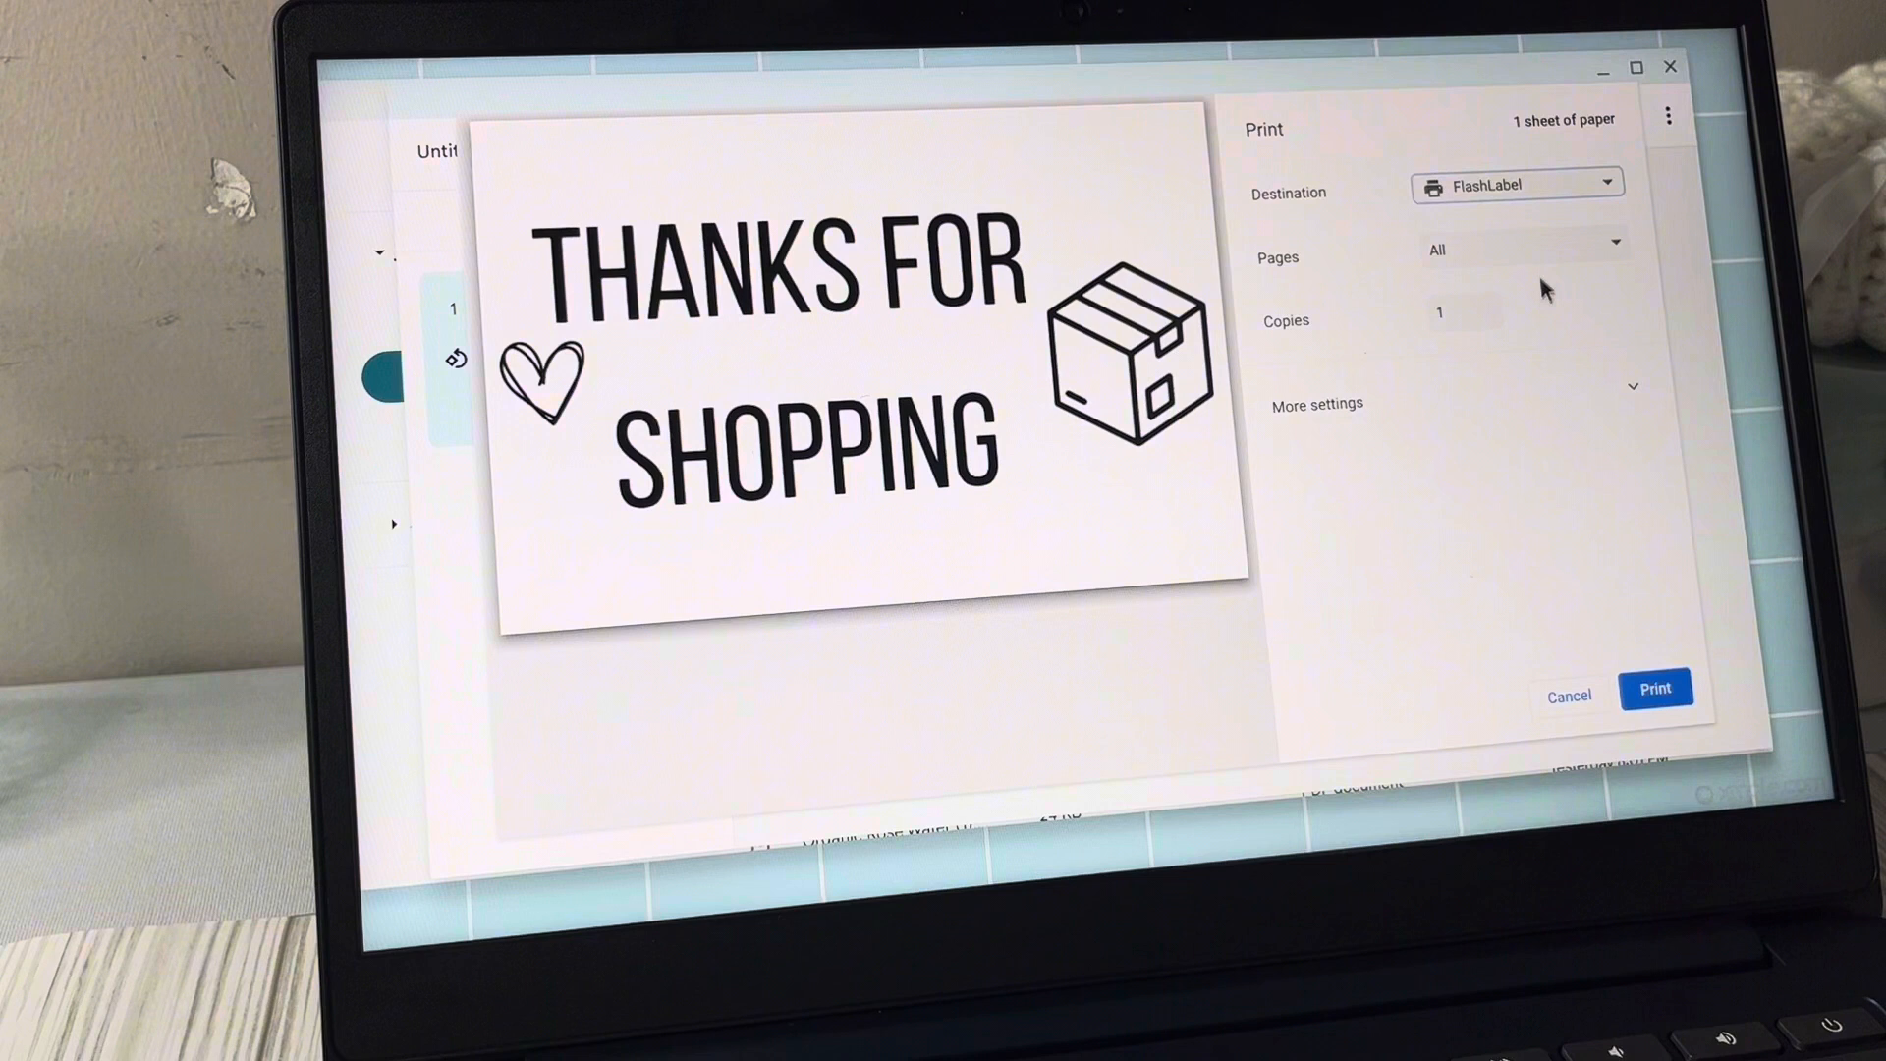
click(1577, 260)
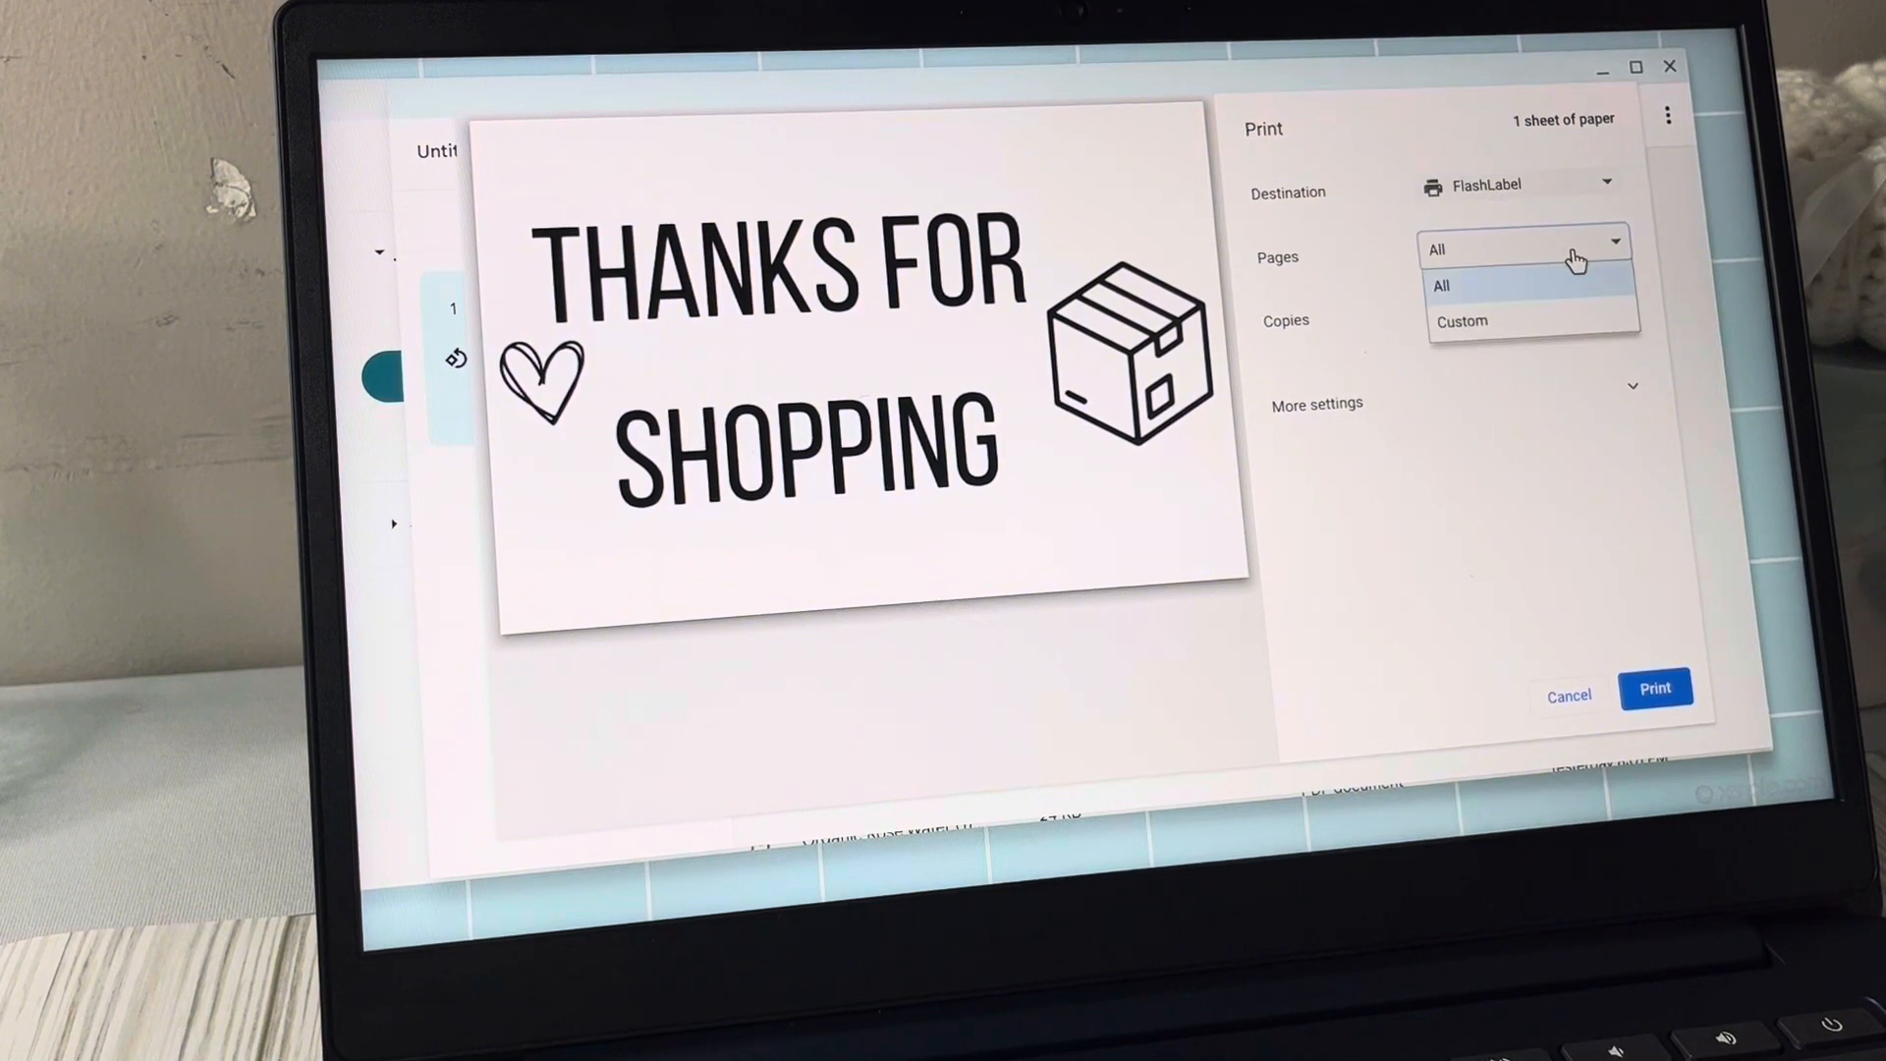
click(1412, 462)
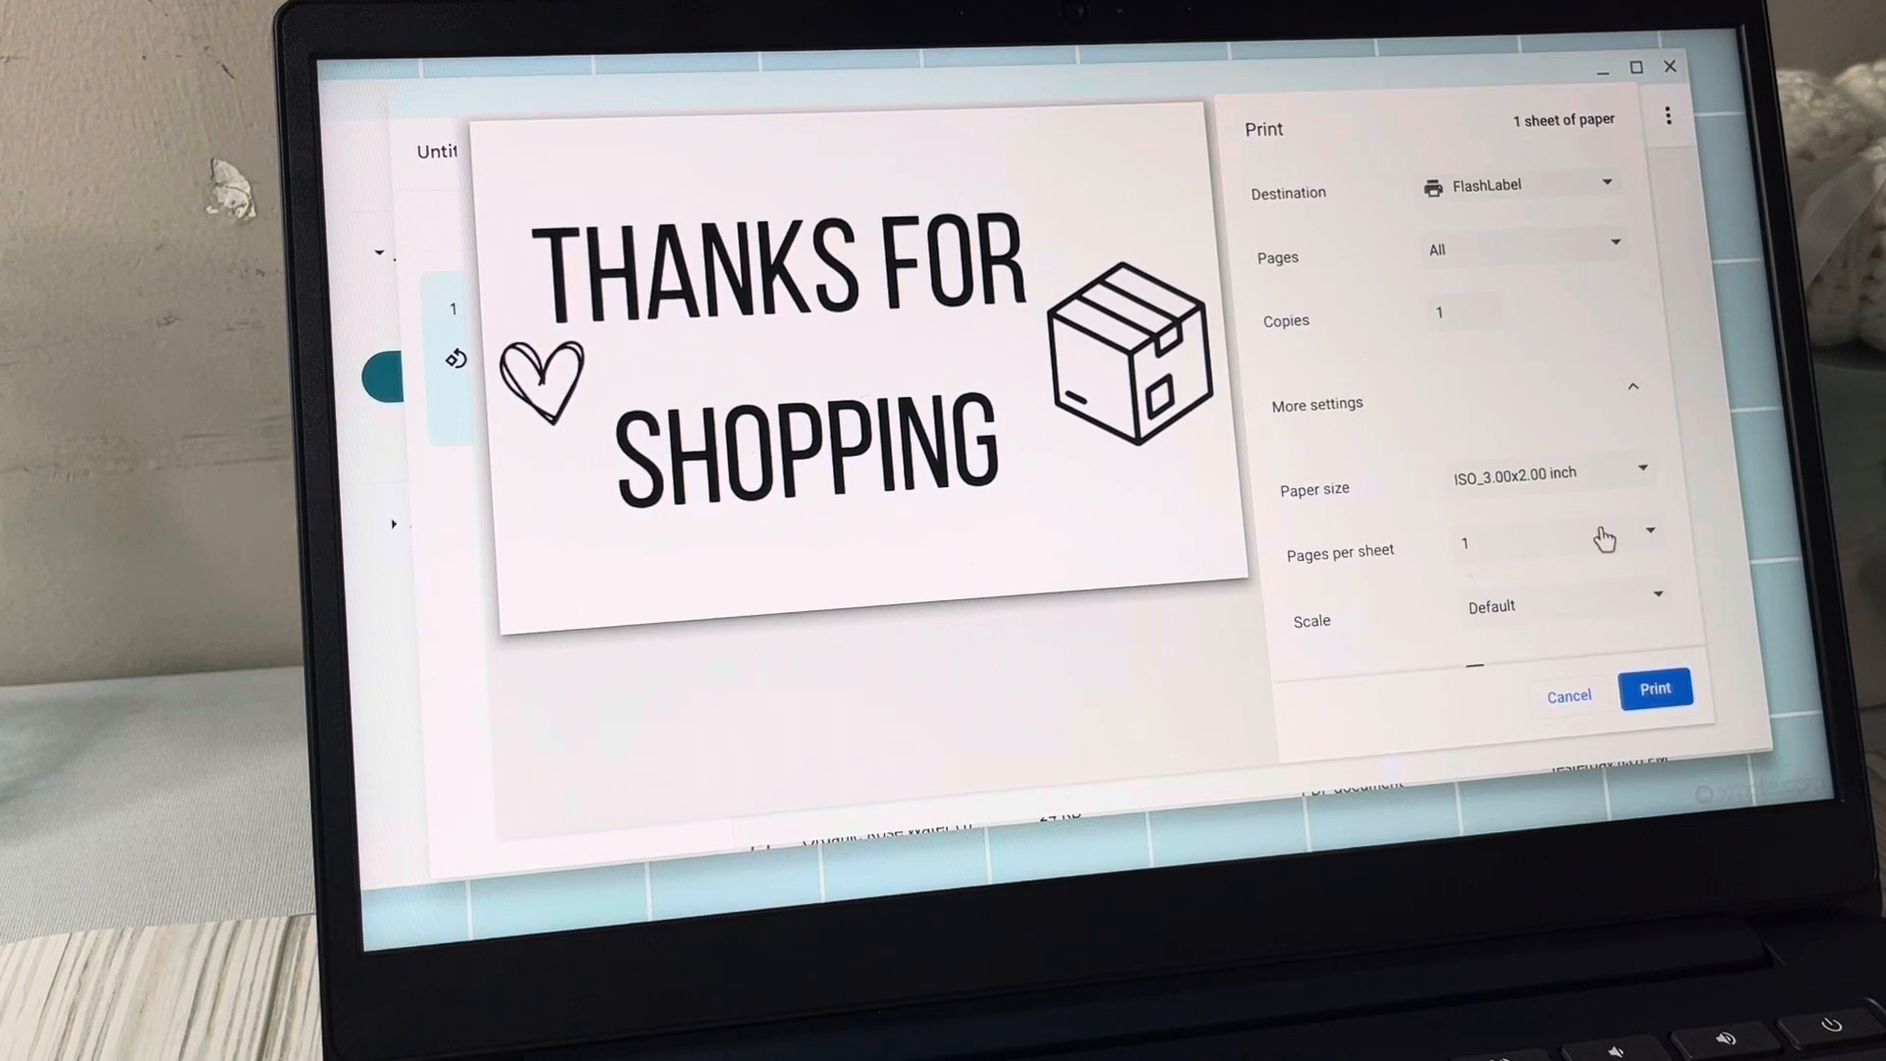
Keep the 3.00x2.00 inch paper size and raise the copies to 4
click(1630, 480)
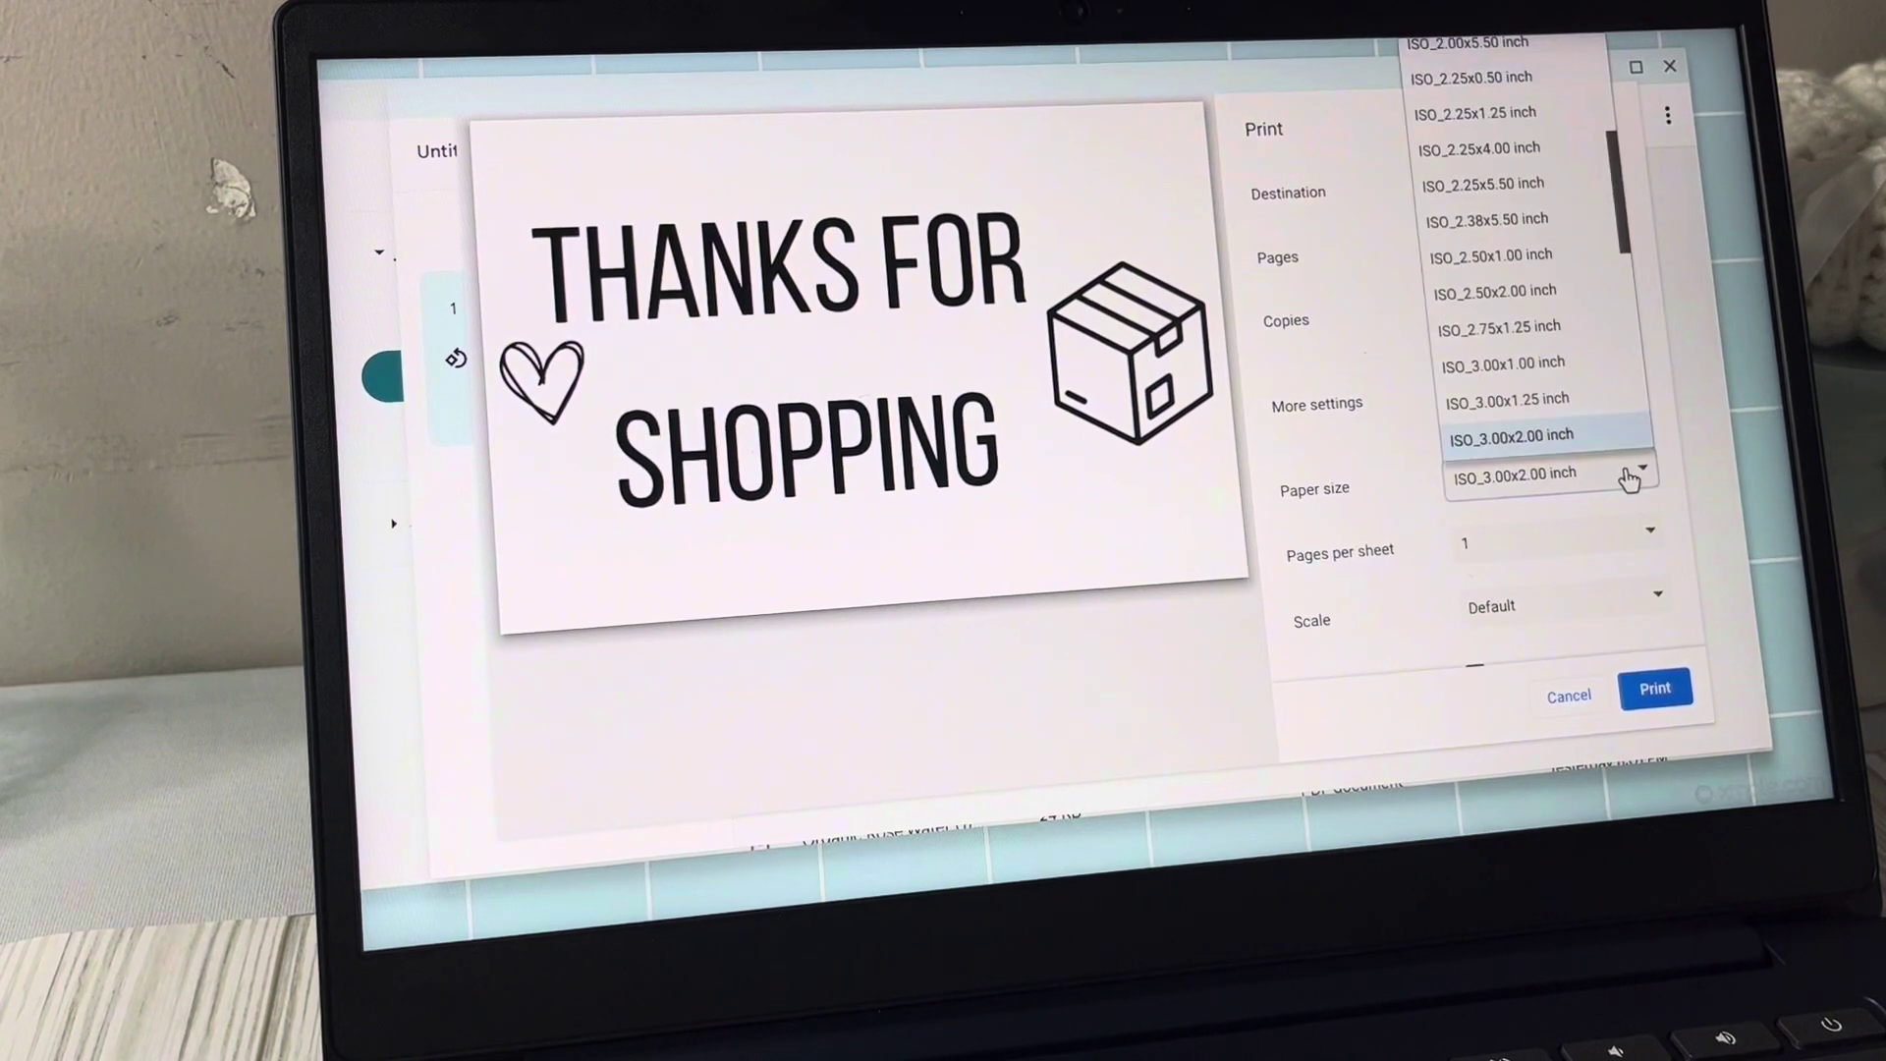
click(1555, 438)
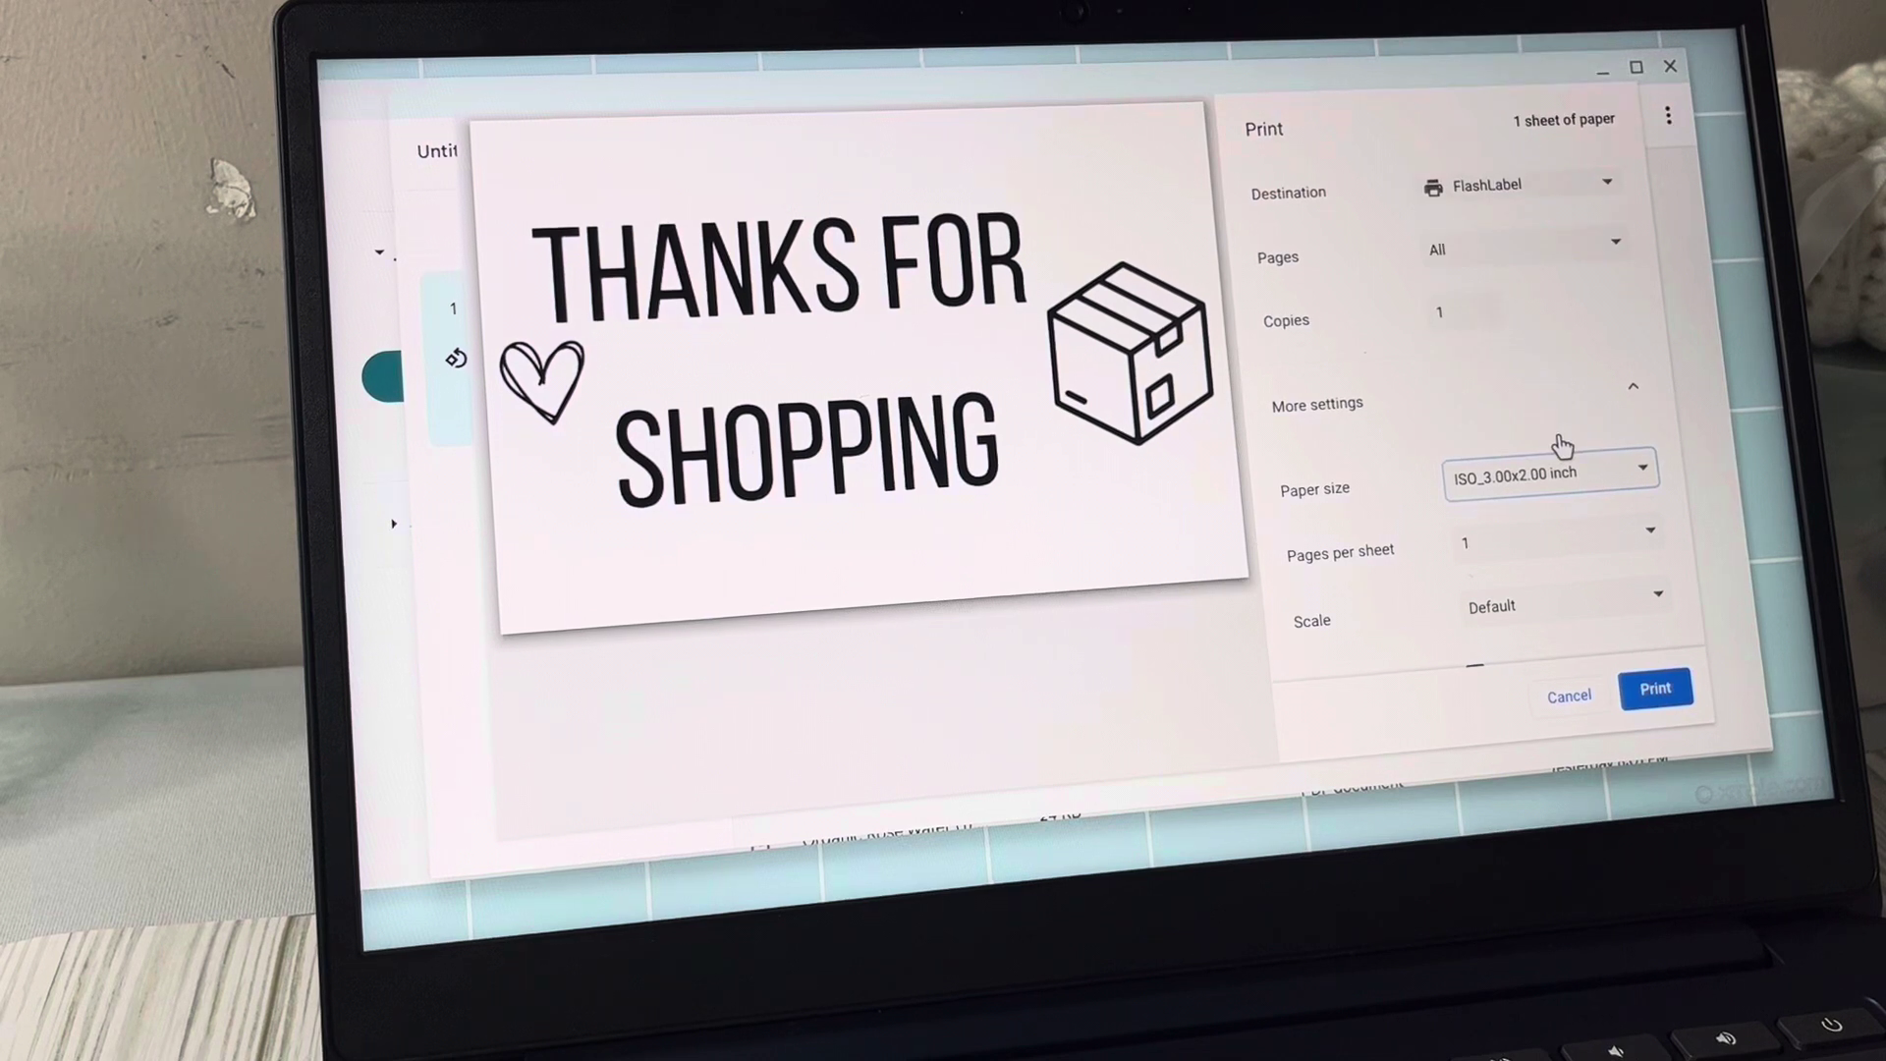
click(1487, 305)
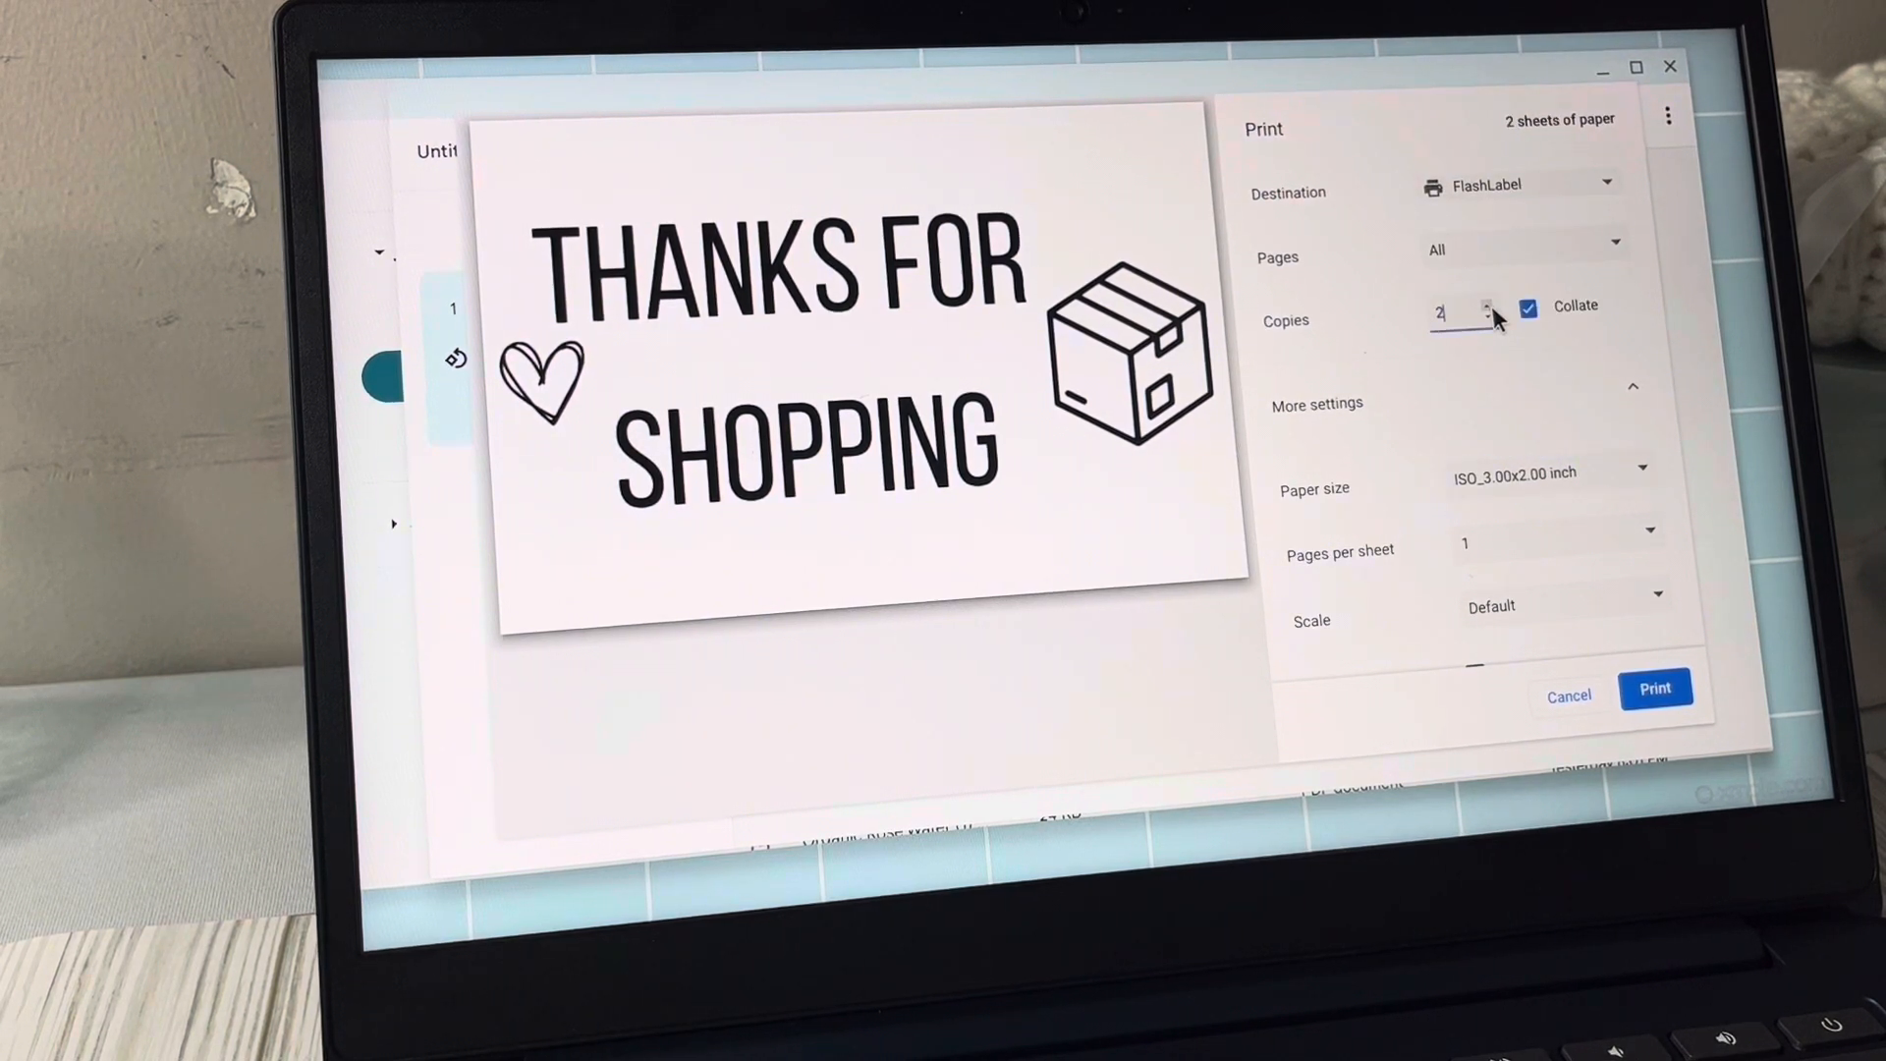
click(1489, 306)
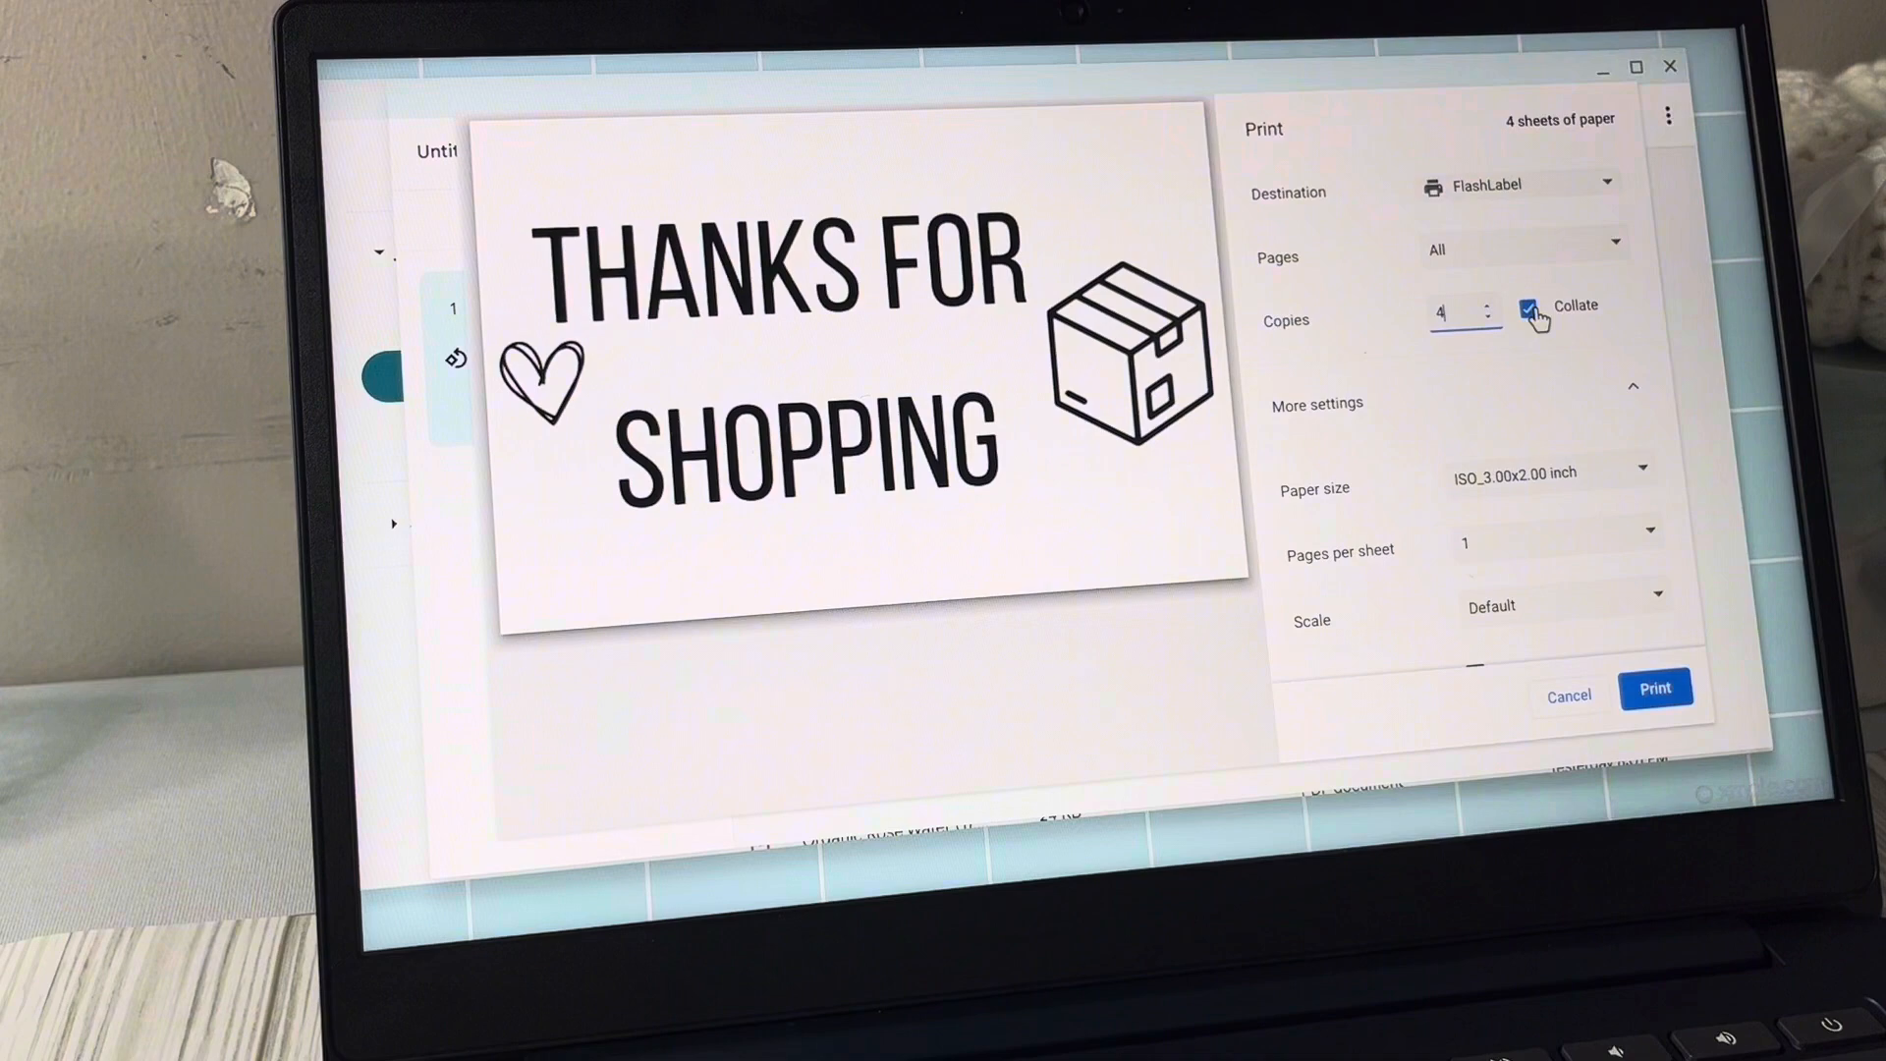